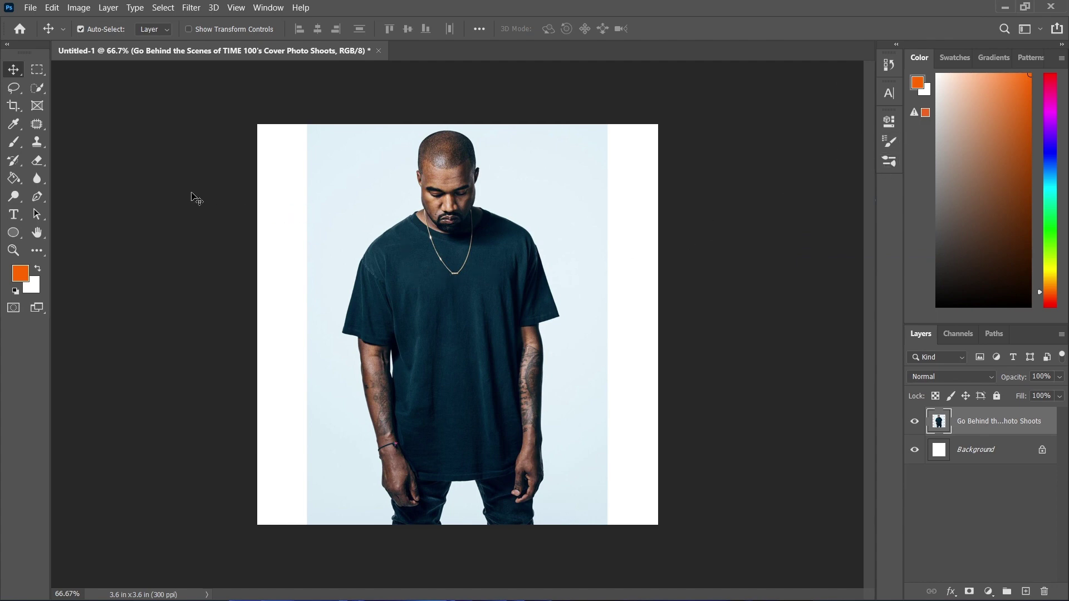
Try the Remove Background quick action on the photo layer, and undo it
{"action": "left_click", "coordinate": [887, 123]}
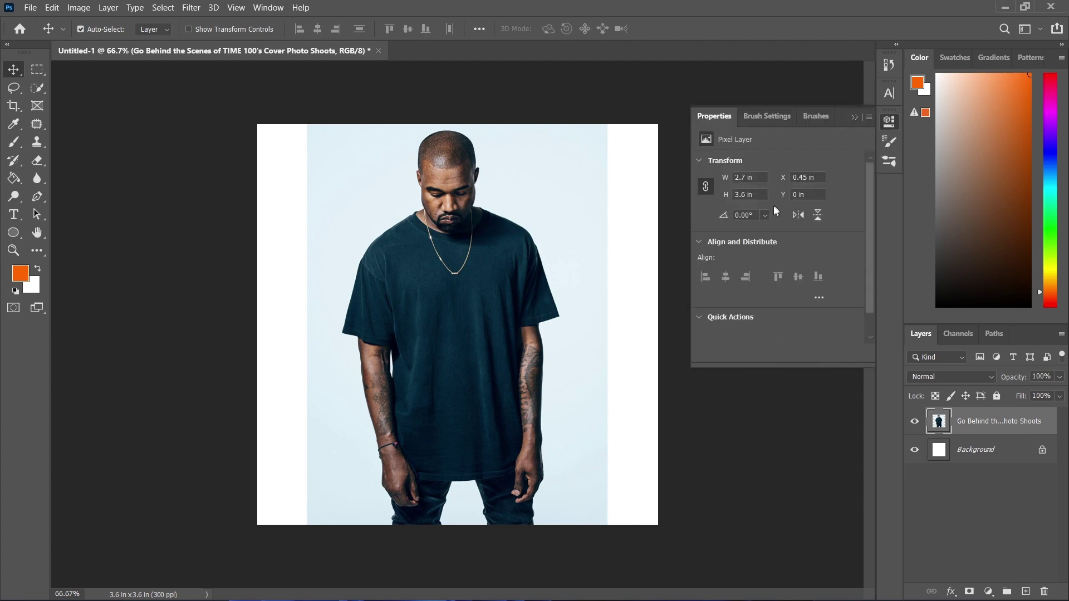
{"action": "scroll", "coordinate": [770, 208], "scroll_direction": "down", "scroll_amount": 1}
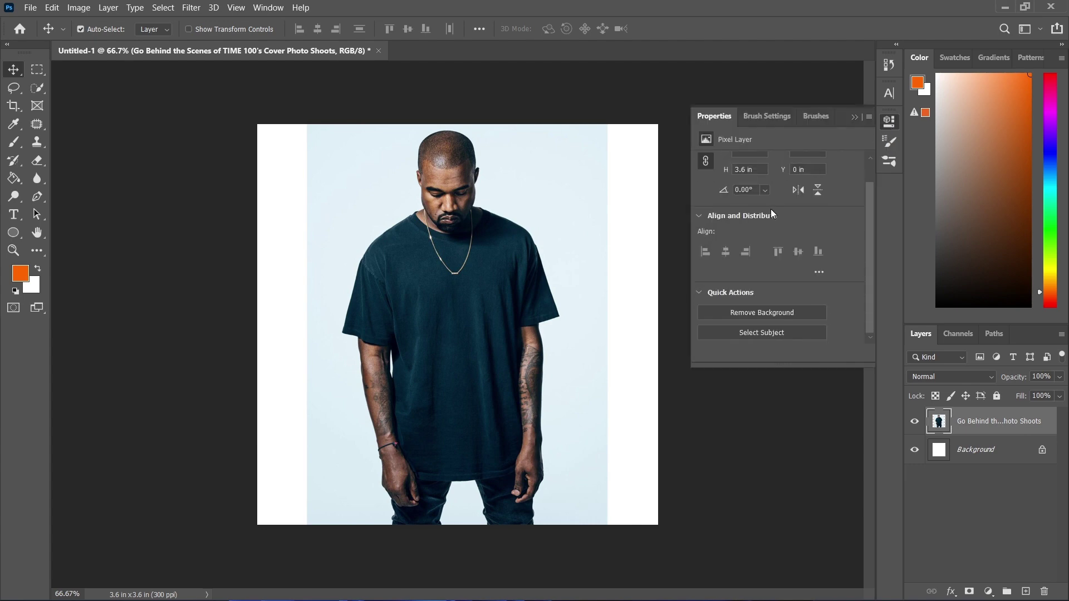
{"action": "left_click", "coordinate": [740, 313]}
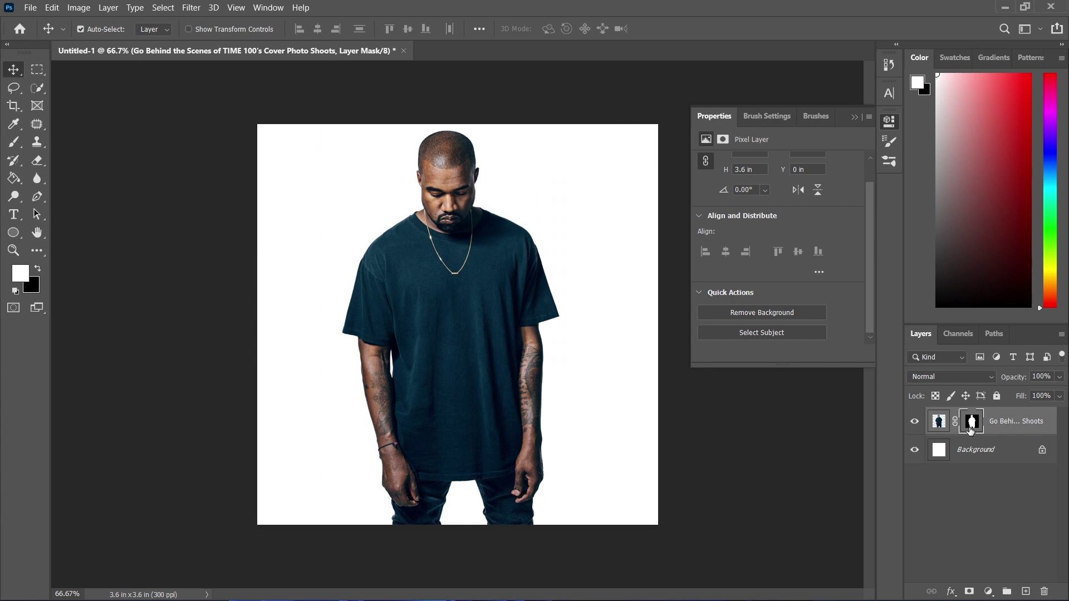
{"action": "key", "text": "ctrl"}
{"action": "key", "text": "ctrl+z"}
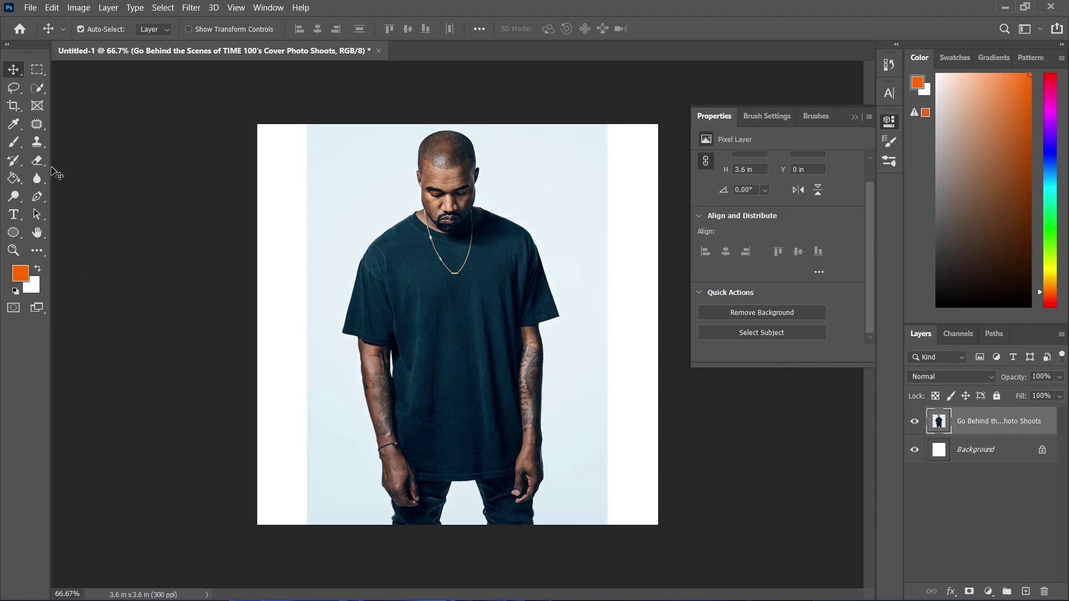
Erase the light blue backdrop around the man with the Magic Eraser Tool at tolerance 32
{"action": "left_click", "coordinate": [36, 160]}
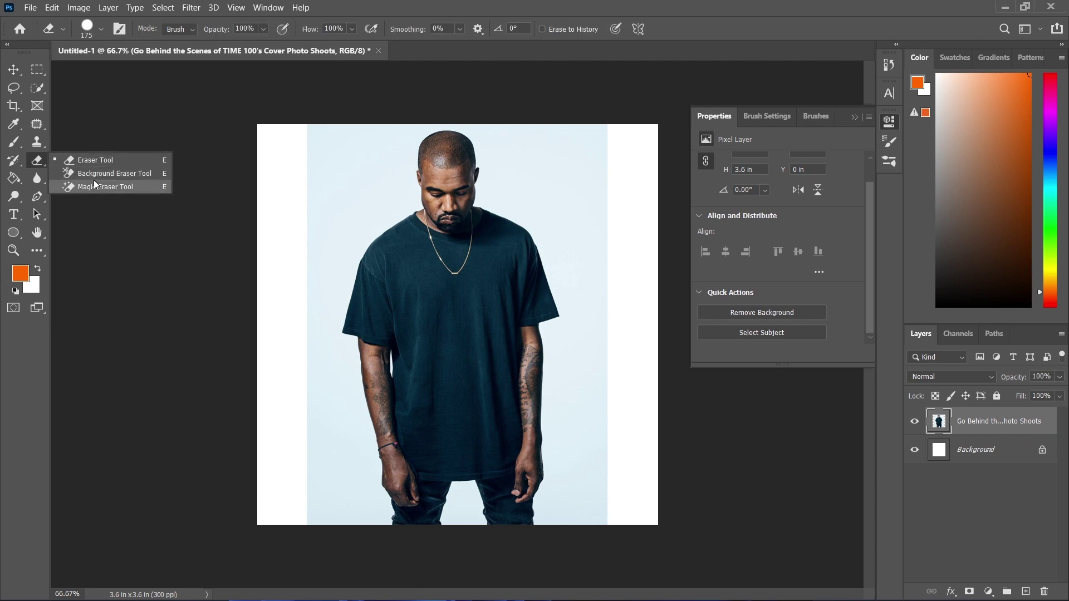
{"action": "left_click", "coordinate": [108, 186]}
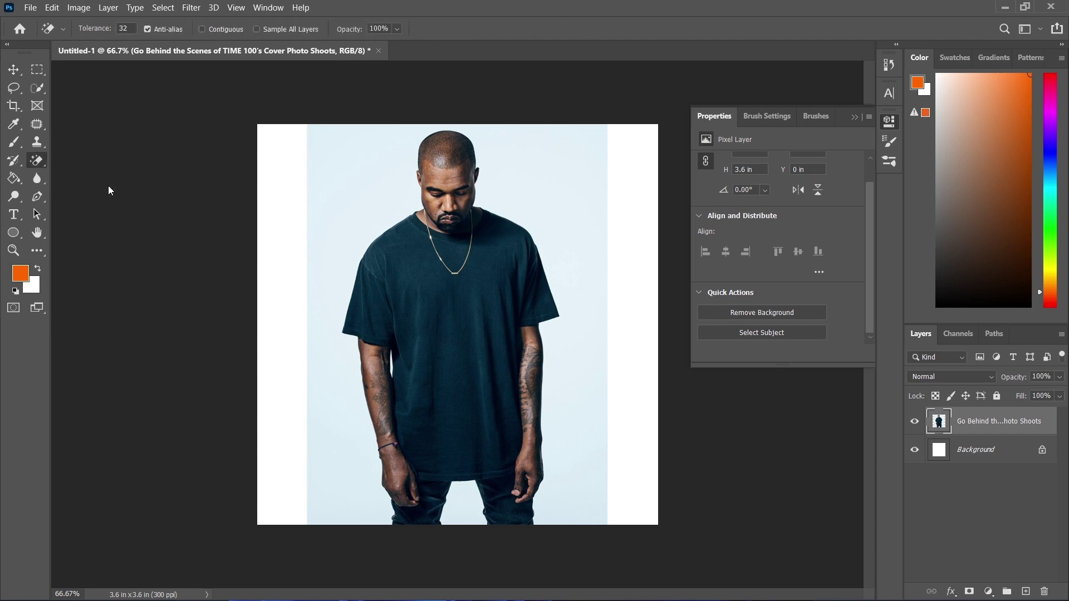
{"action": "left_click", "coordinate": [383, 198]}
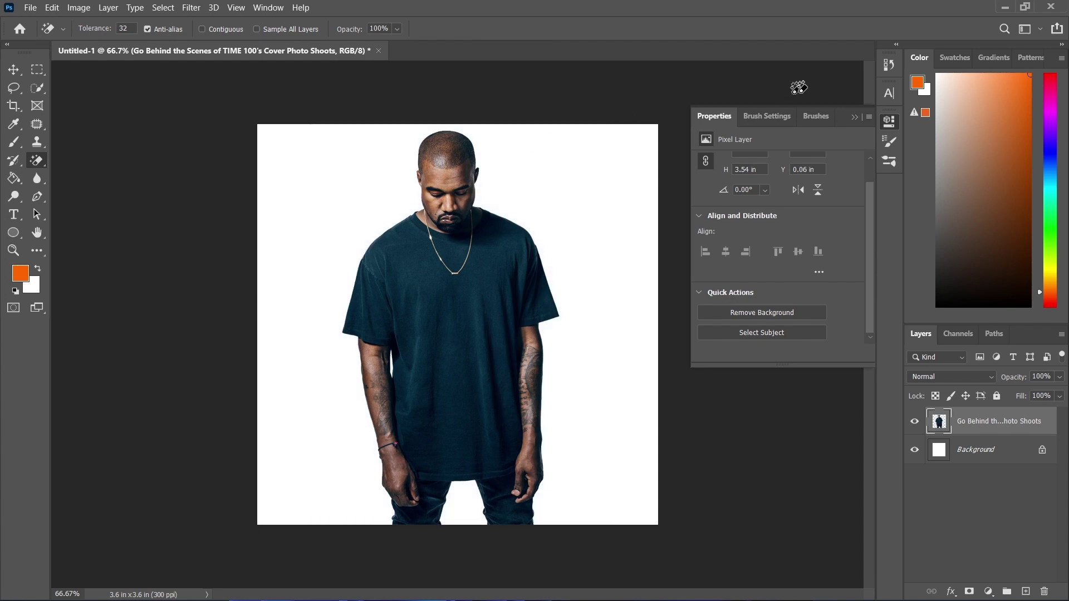
{"action": "left_click", "coordinate": [855, 118]}
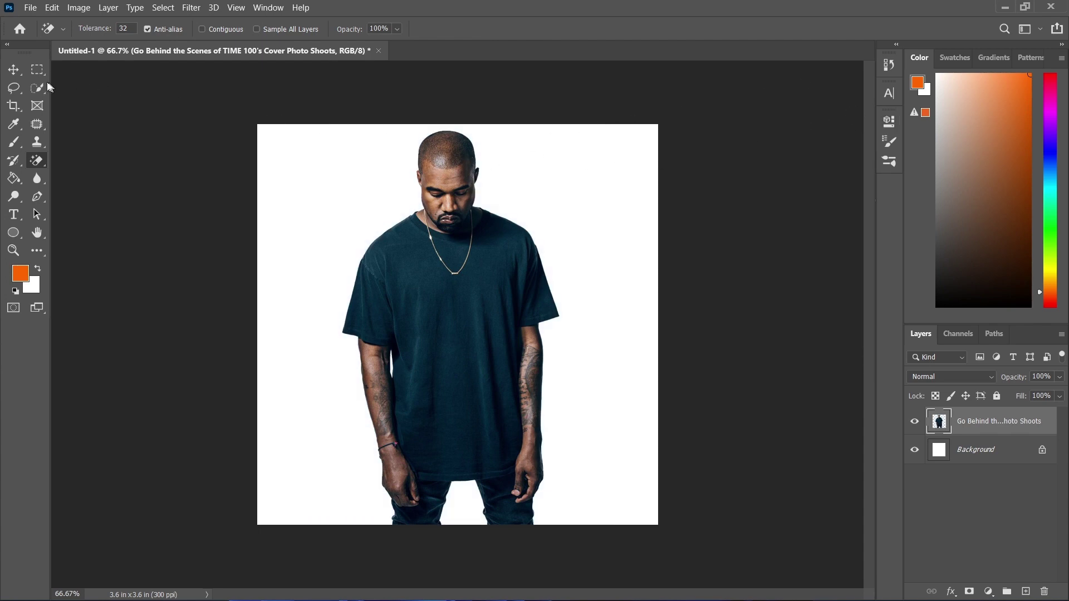
Show the transform controls and scale the cut-out man down to about 79%, leaving white space around him
{"action": "left_click", "coordinate": [14, 70]}
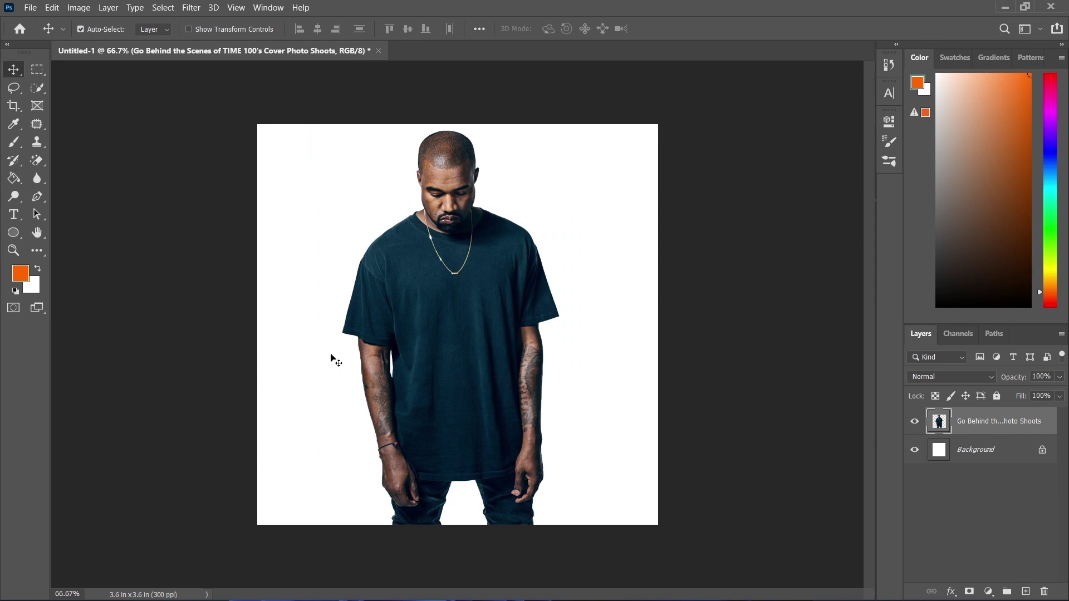
{"action": "left_click", "coordinate": [213, 33]}
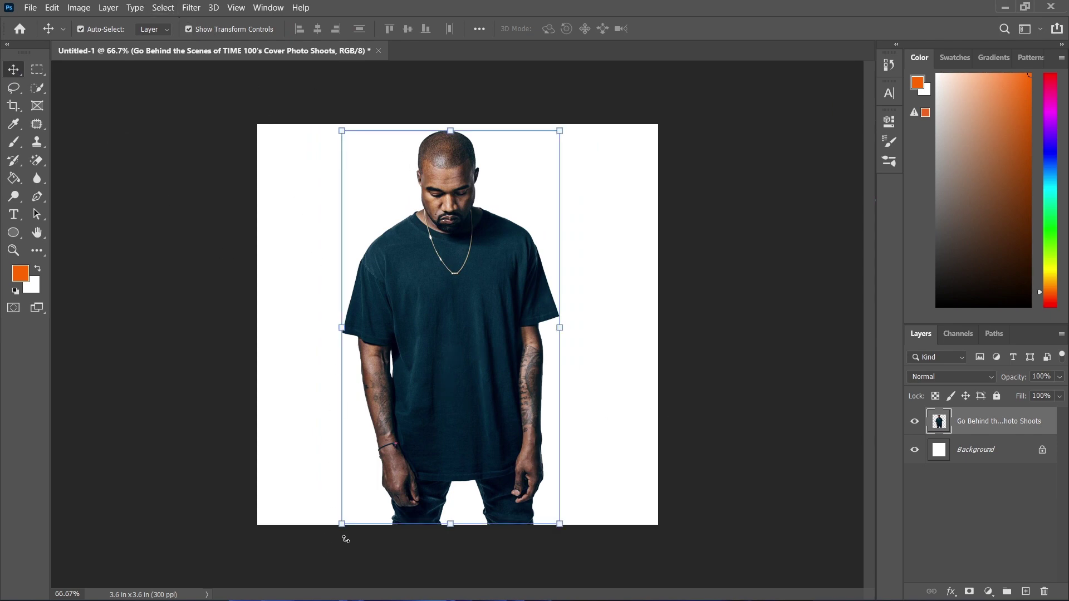
{"action": "left_click_drag", "start_coordinate": [341, 524], "coordinate": [382, 452]}
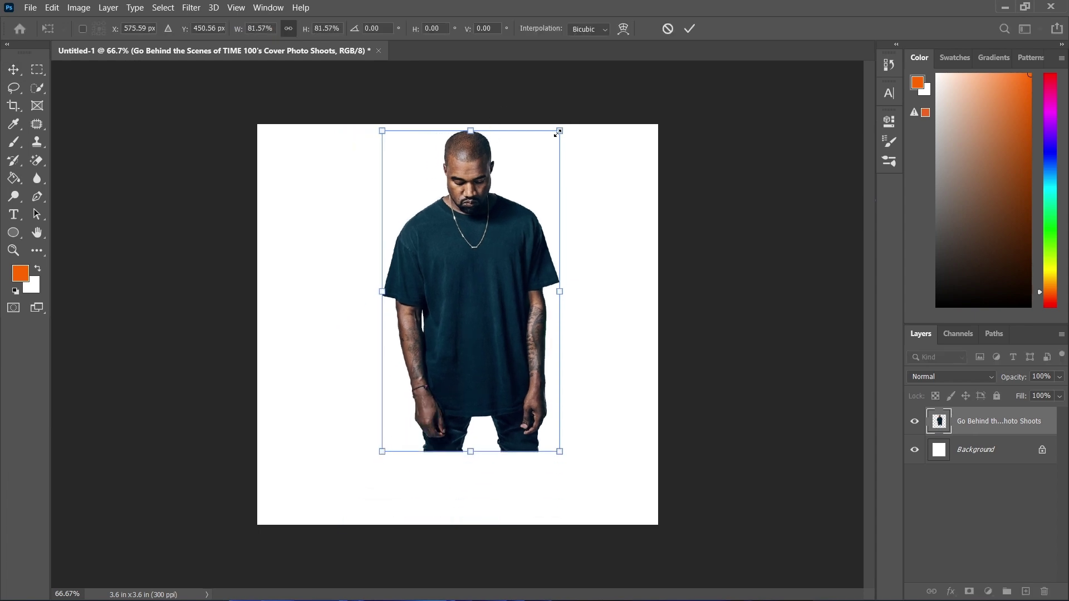
{"action": "left_click_drag", "start_coordinate": [559, 132], "coordinate": [555, 142]}
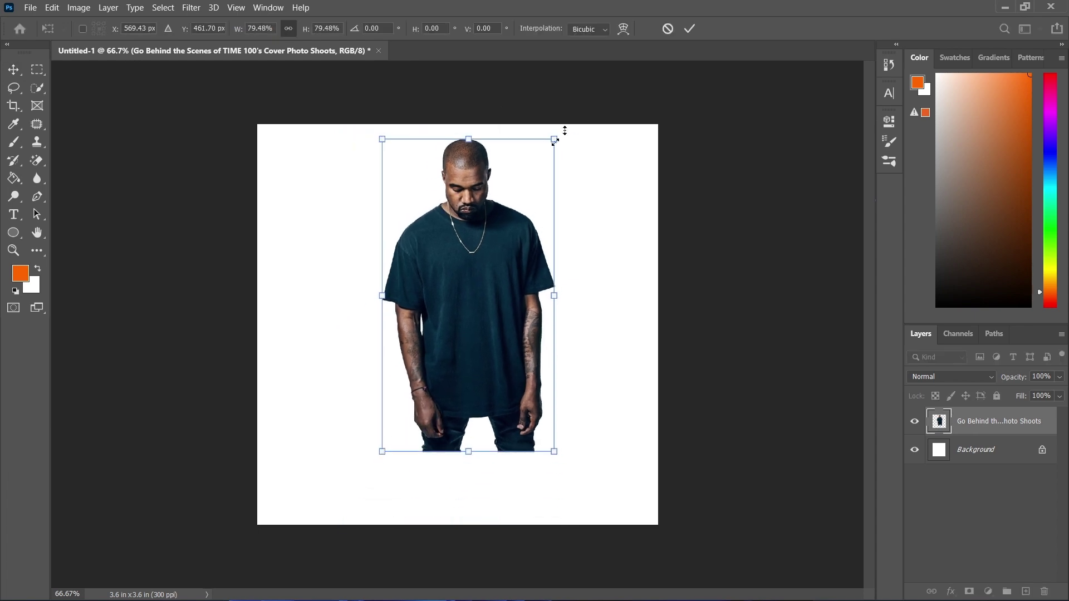
{"action": "left_click", "coordinate": [689, 28]}
Place the dripping-png (1) image from the New folder directory onto the canvas above the photo layer
{"action": "mouse_move", "coordinate": [452, 595]}
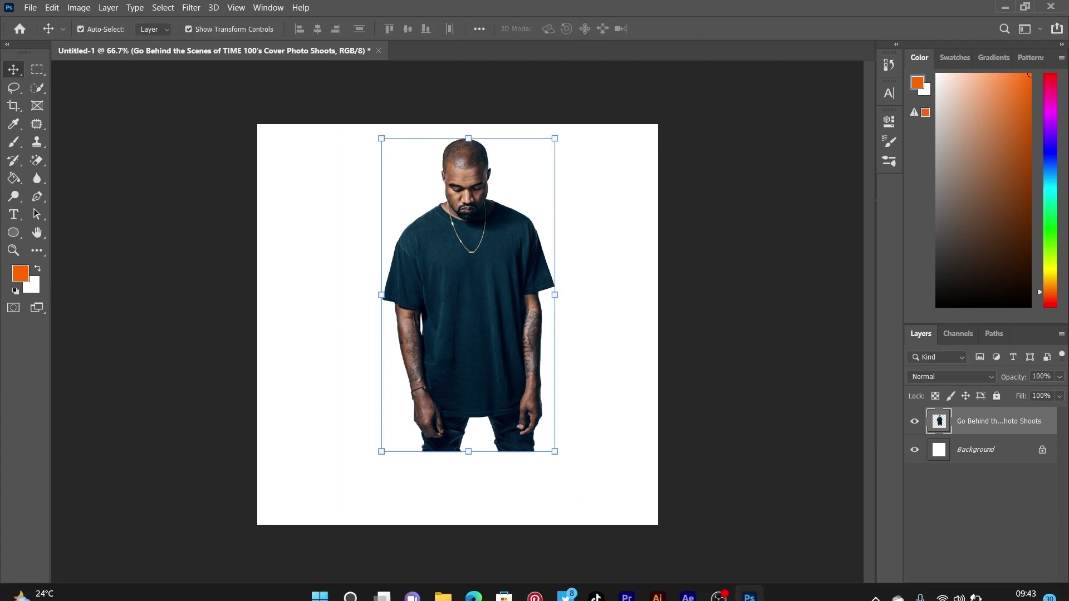
{"action": "left_click", "coordinate": [452, 594]}
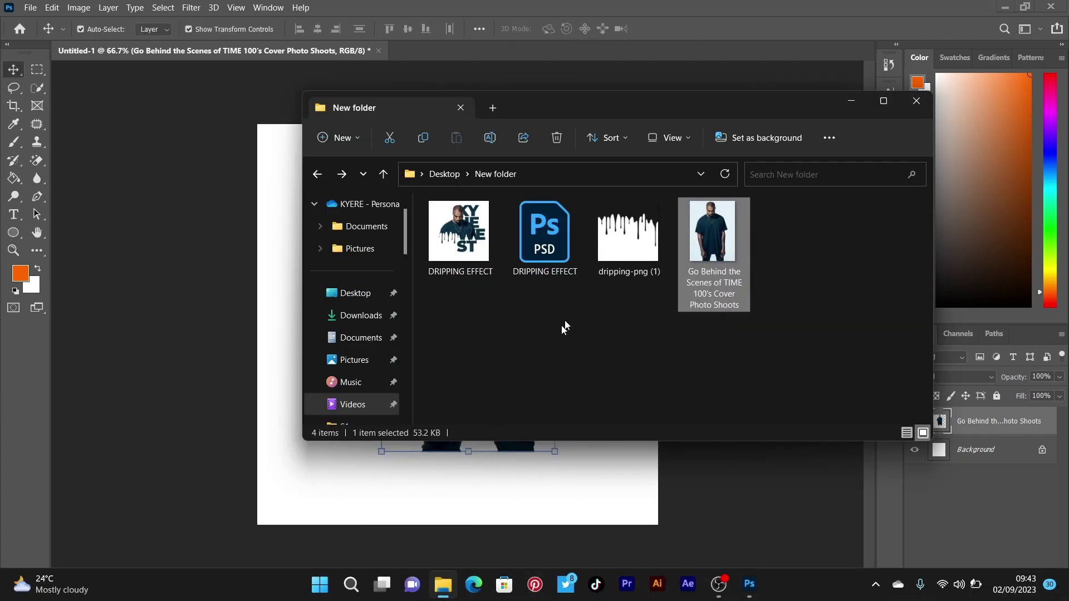
{"action": "left_click_drag", "start_coordinate": [634, 247], "coordinate": [478, 490]}
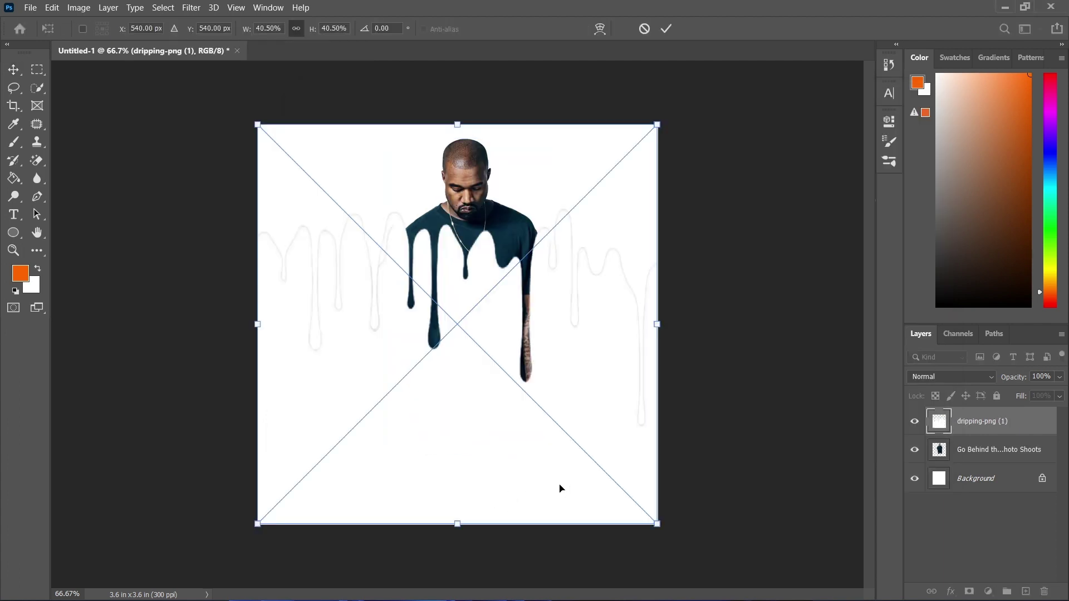
{"action": "left_click", "coordinate": [665, 29]}
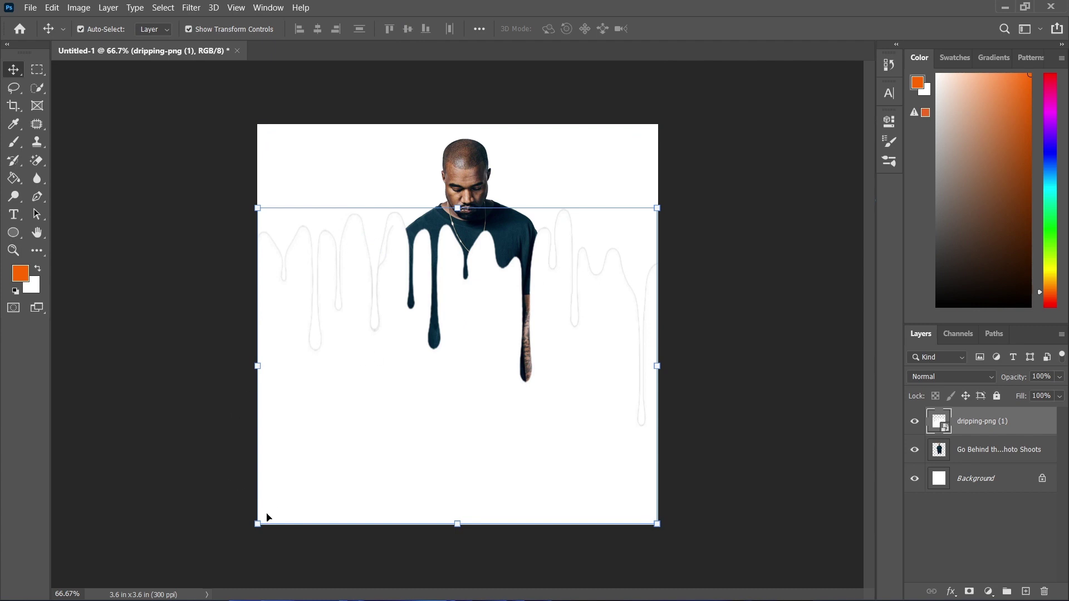
Scale the dripping image to about 19.35% and position it so the drips cut across the man's lower sleeves and chest
{"action": "left_click_drag", "start_coordinate": [256, 527], "coordinate": [290, 492]}
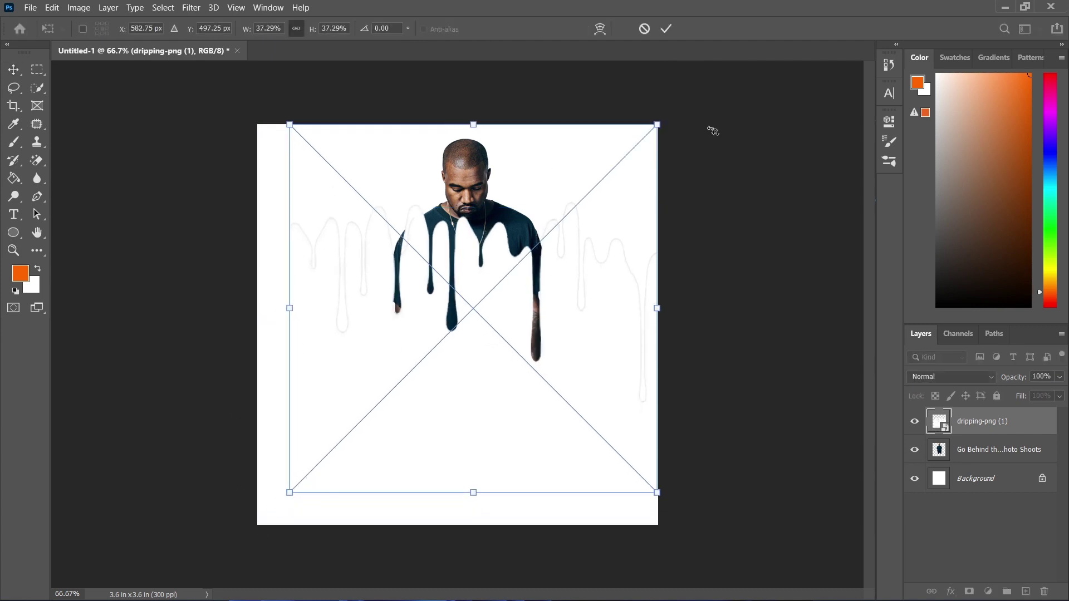
{"action": "left_click_drag", "start_coordinate": [659, 123], "coordinate": [581, 200]}
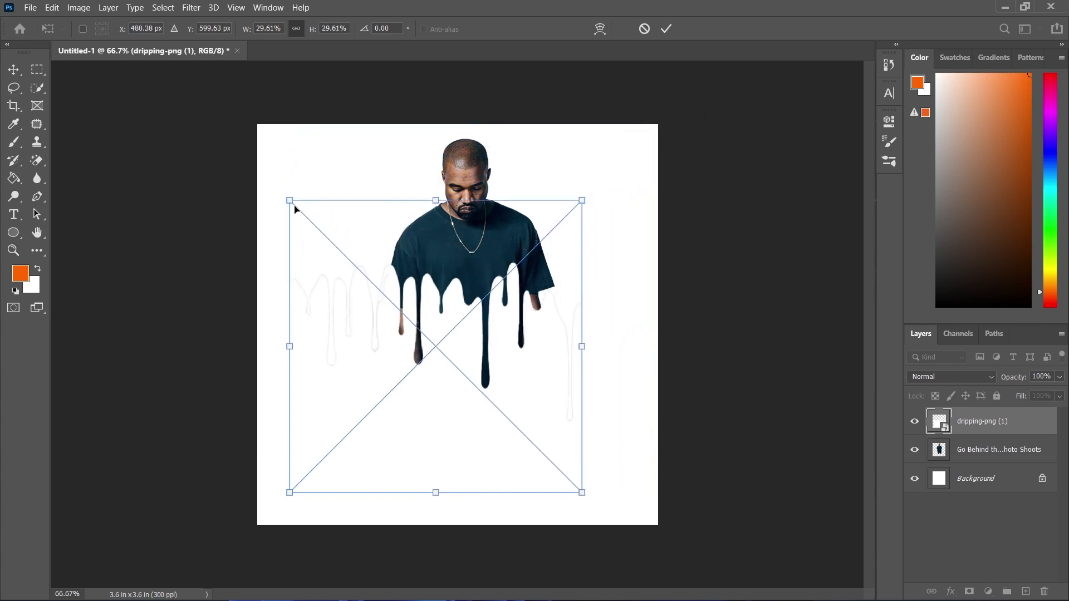
{"action": "left_click_drag", "start_coordinate": [289, 203], "coordinate": [405, 247]}
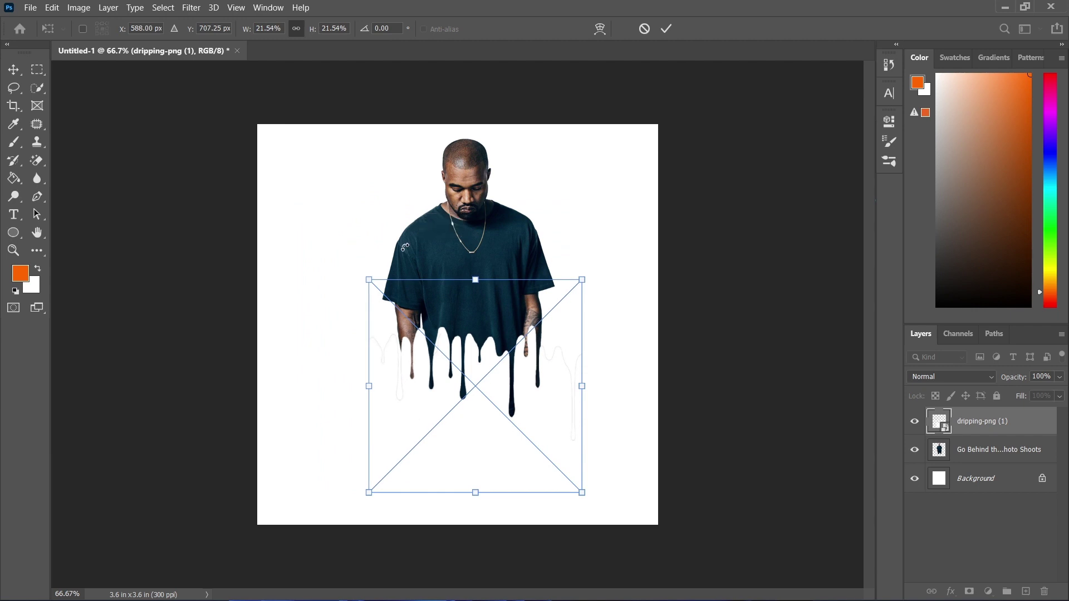
{"action": "left_click_drag", "start_coordinate": [461, 442], "coordinate": [469, 377]}
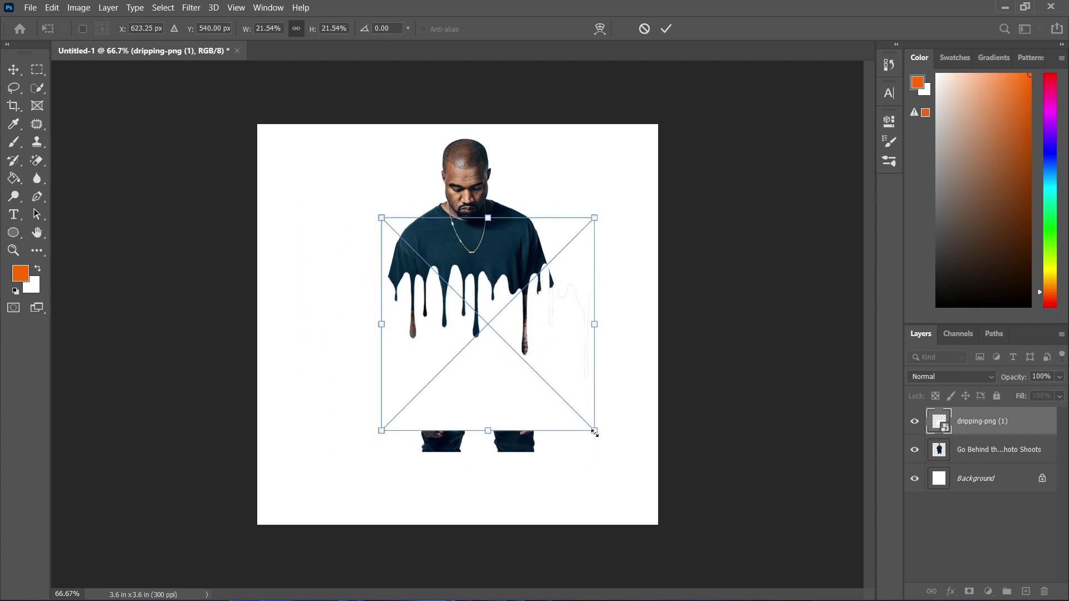
{"action": "left_click_drag", "start_coordinate": [595, 432], "coordinate": [579, 407]}
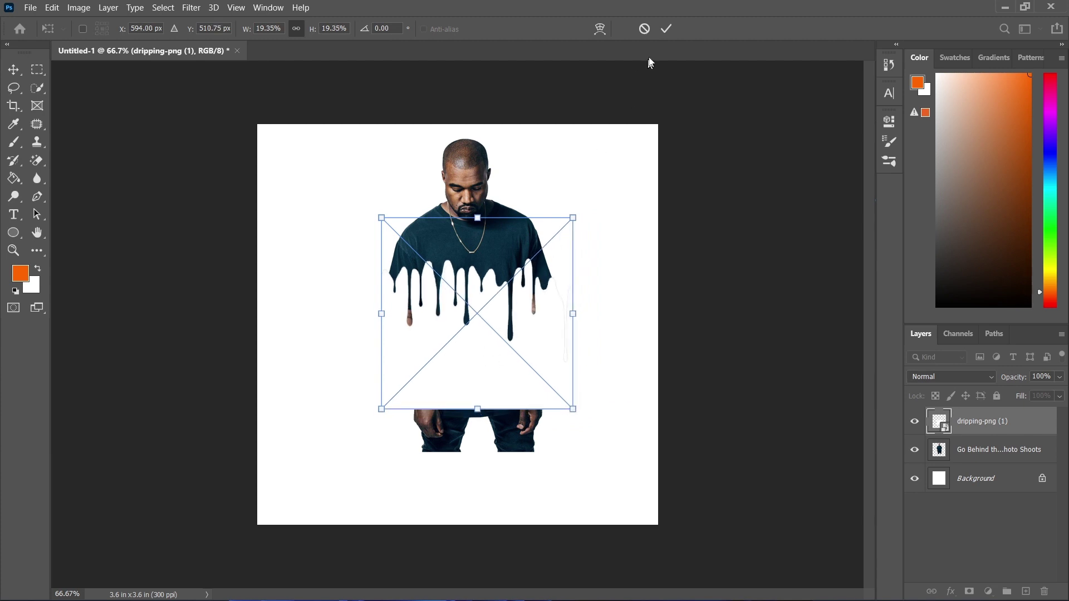
{"action": "left_click", "coordinate": [670, 23]}
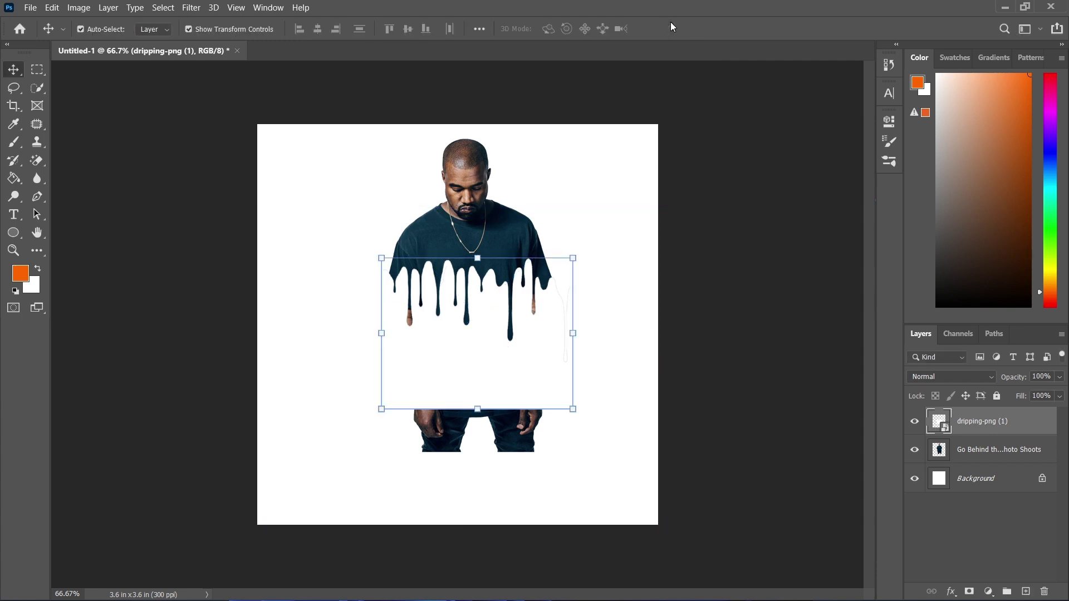
Rasterize the dripping-png (1) layer and load its outline as a selection, with the transform controls hidden
{"action": "right_click", "coordinate": [978, 429]}
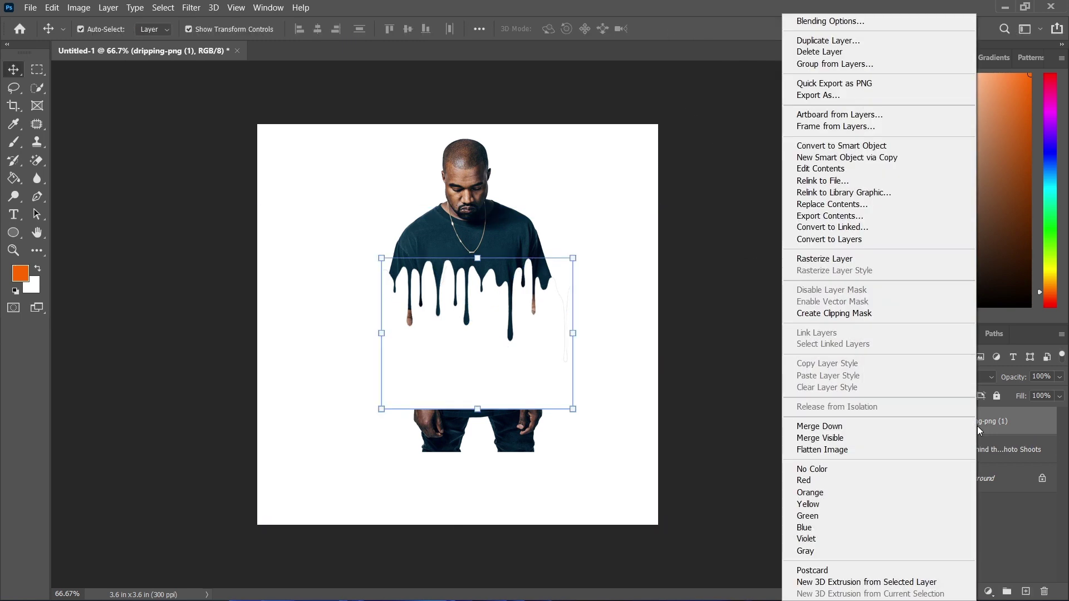
{"action": "left_click", "coordinate": [840, 263]}
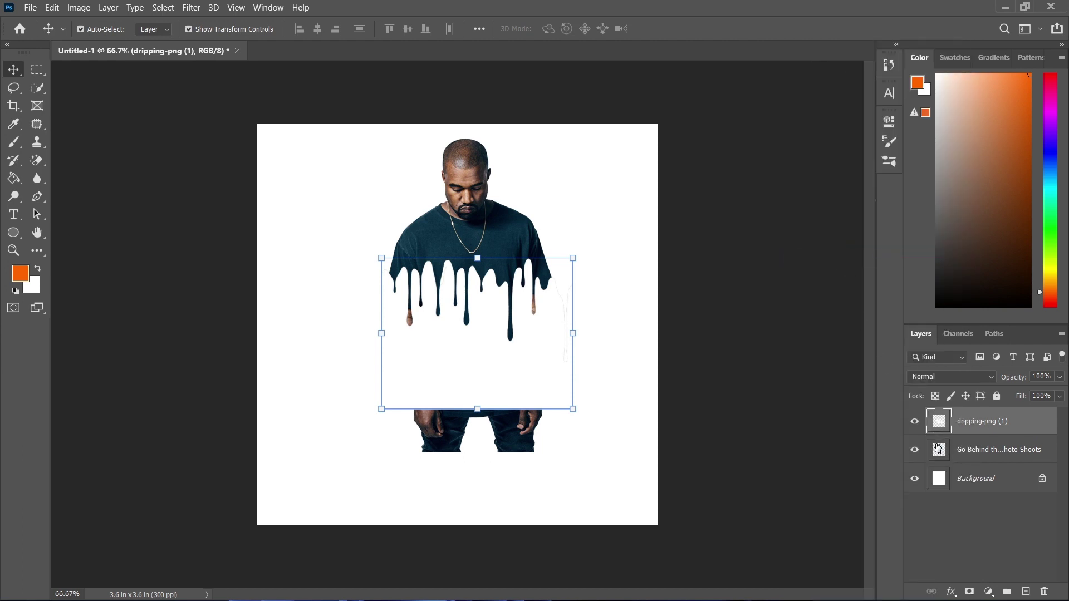
{"action": "key", "text": "ctrl"}
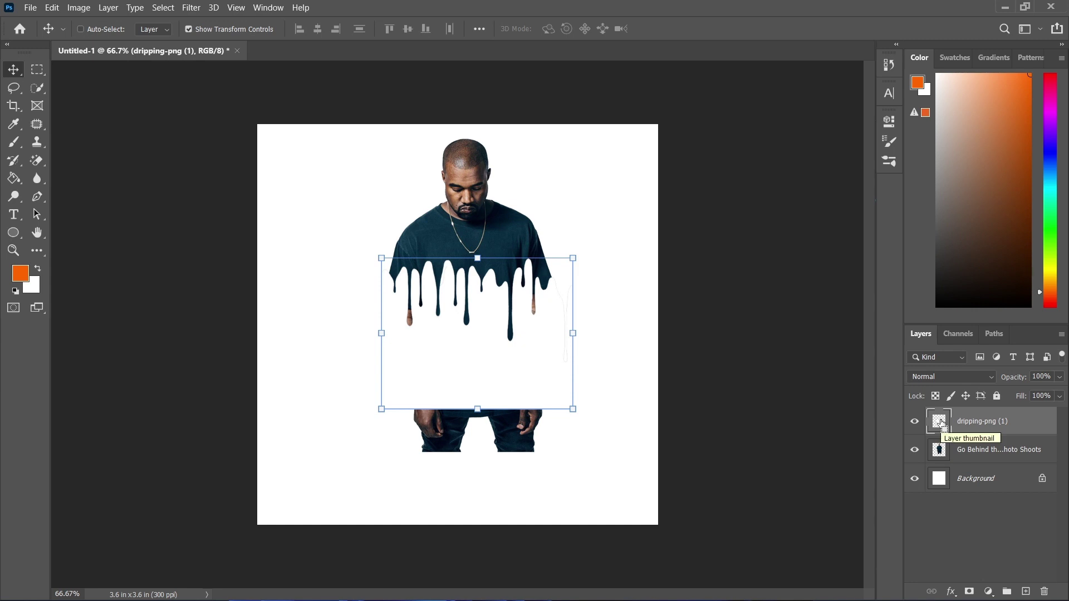
{"action": "left_click", "coordinate": [941, 423], "text": "ctrl"}
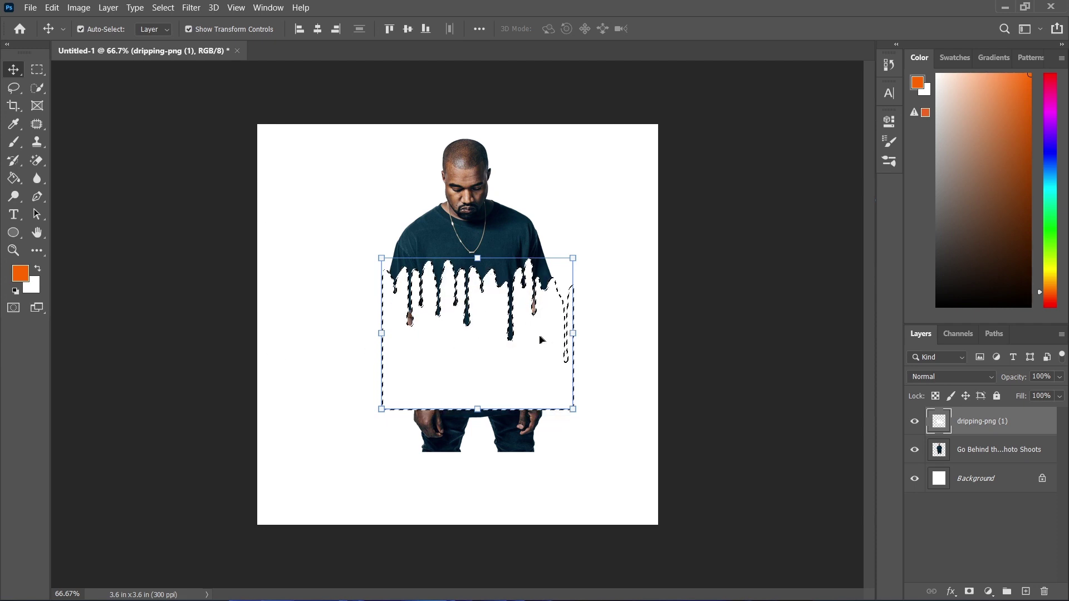
{"action": "left_click", "coordinate": [246, 29]}
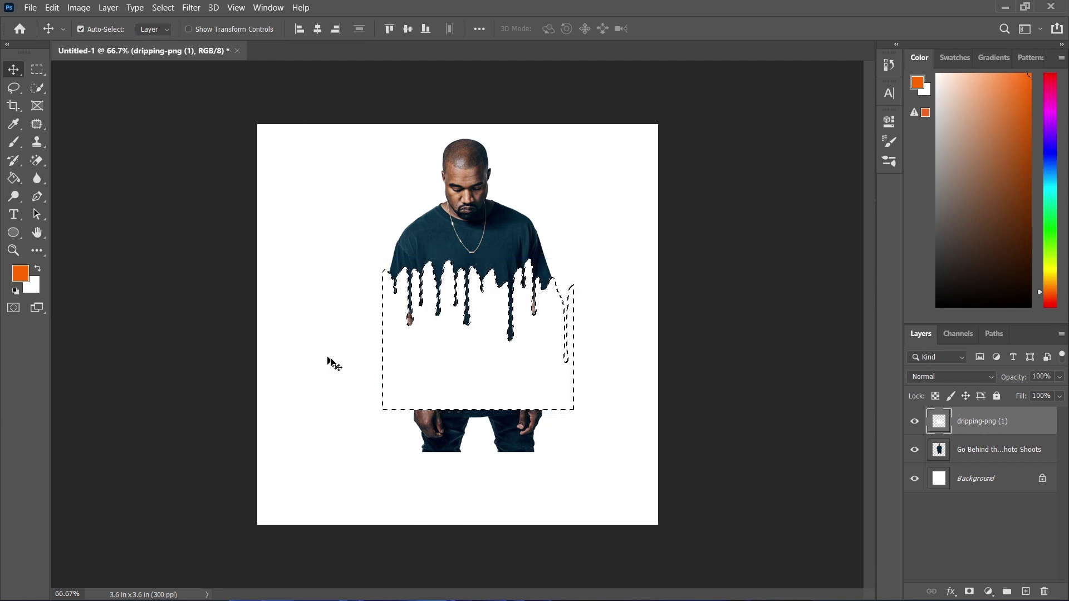
Delete the drip-shaped selection from the photo layer, and hide the dripping-png (1) layer
{"action": "left_click", "coordinate": [980, 458]}
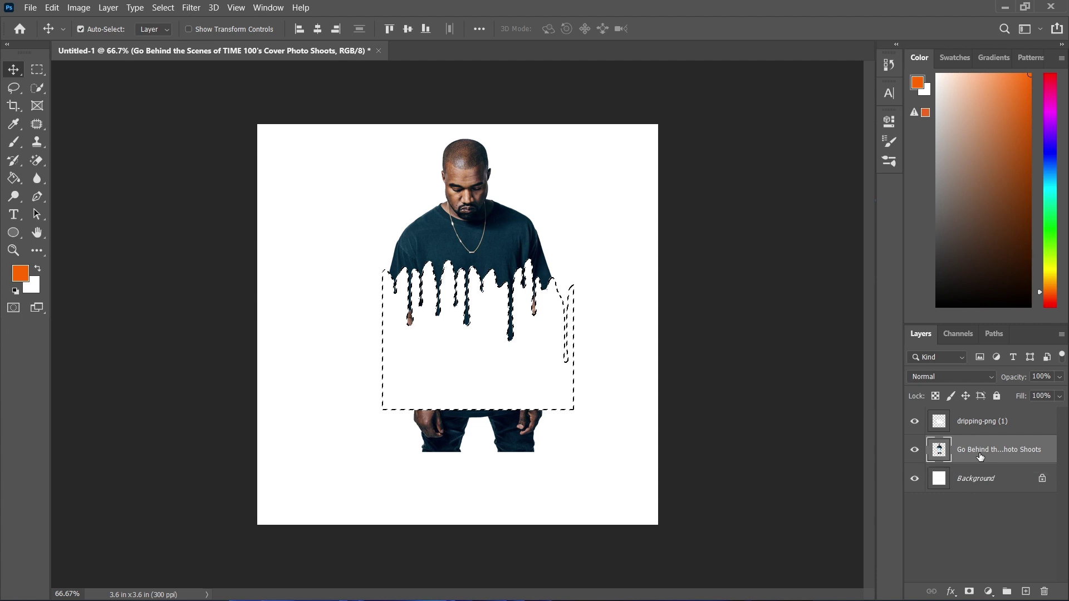
{"action": "key", "text": "Delete"}
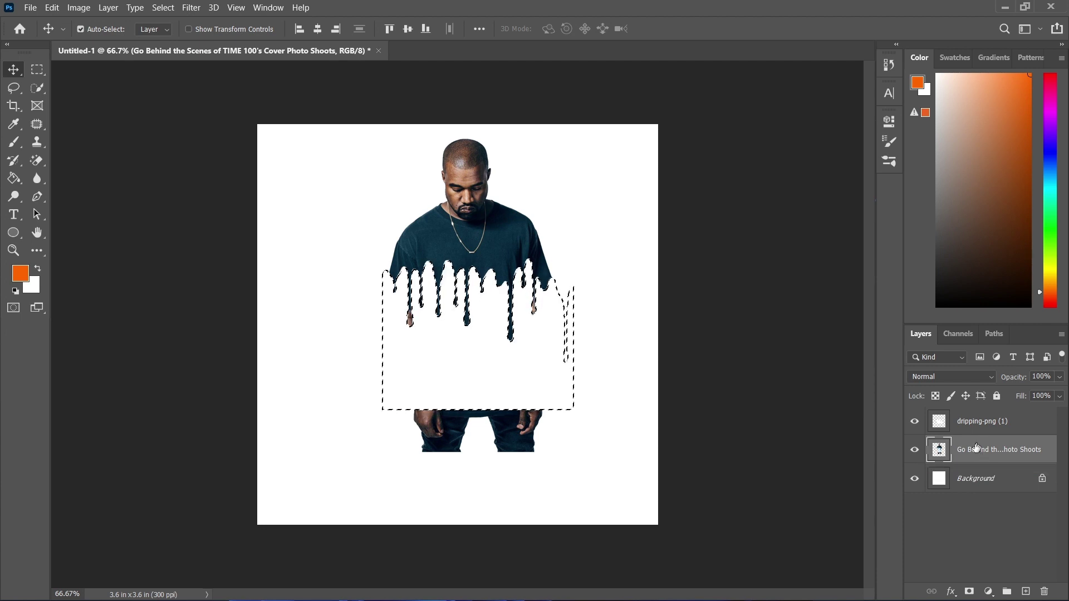
{"action": "mouse_move", "coordinate": [799, 593]}
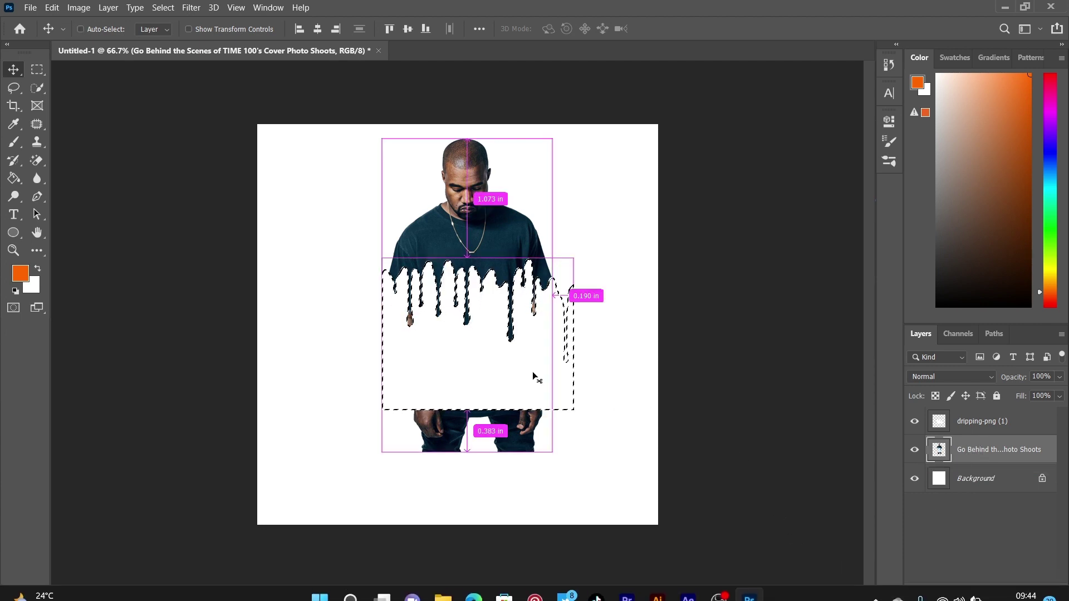
{"action": "key", "text": "ctrl+d"}
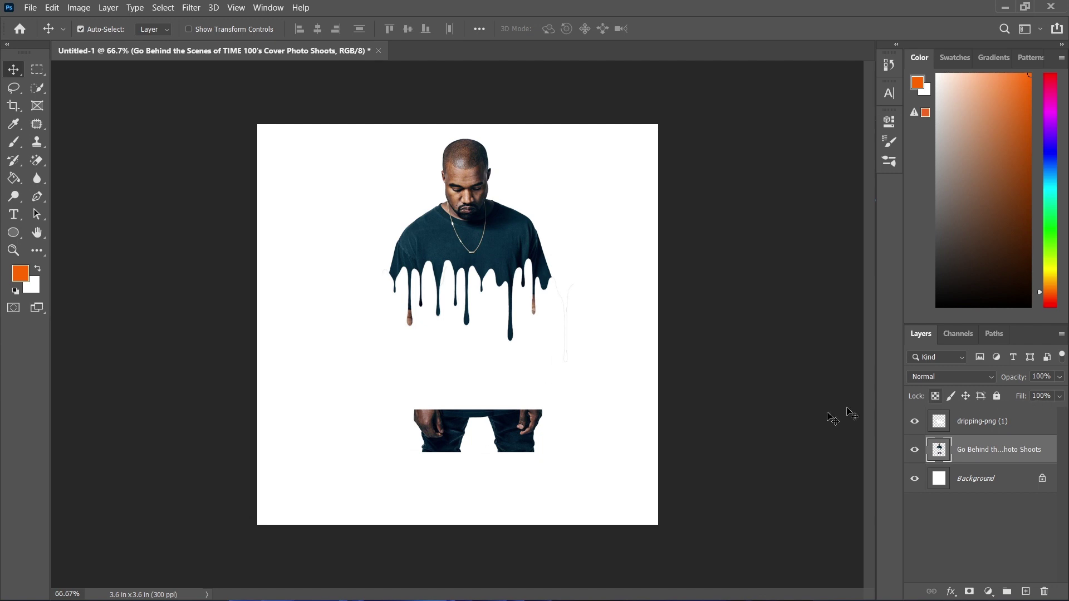
{"action": "left_click", "coordinate": [977, 432]}
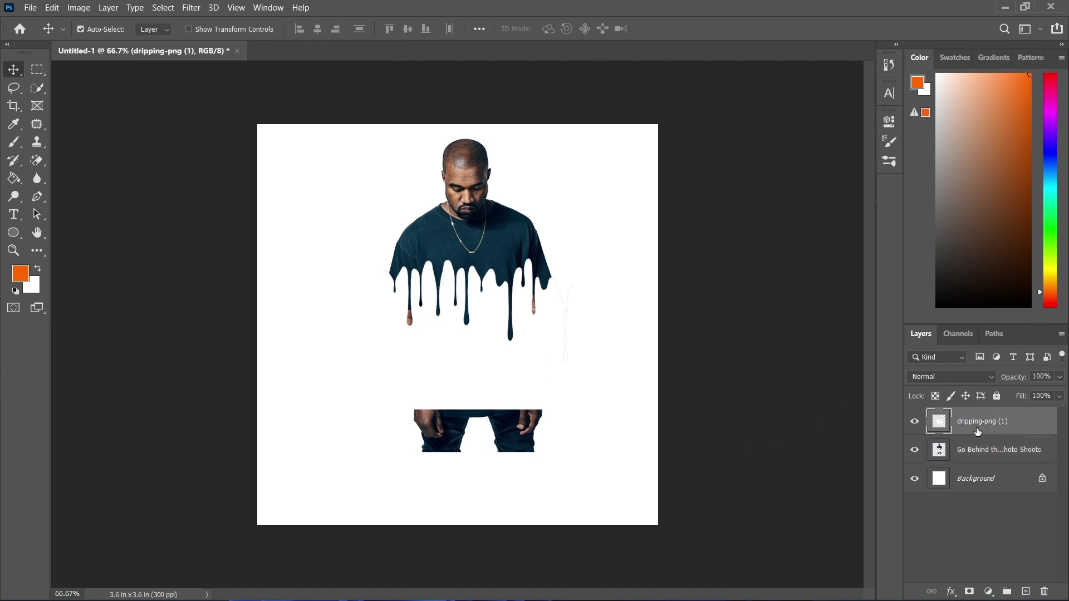
{"action": "left_click", "coordinate": [913, 423]}
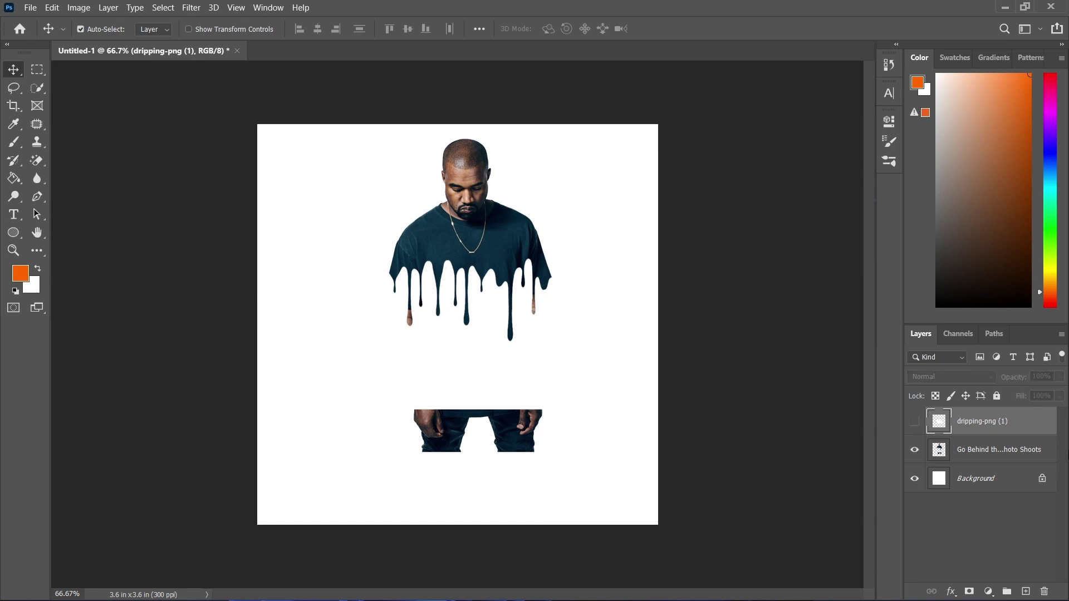
{"action": "left_click", "coordinate": [38, 69]}
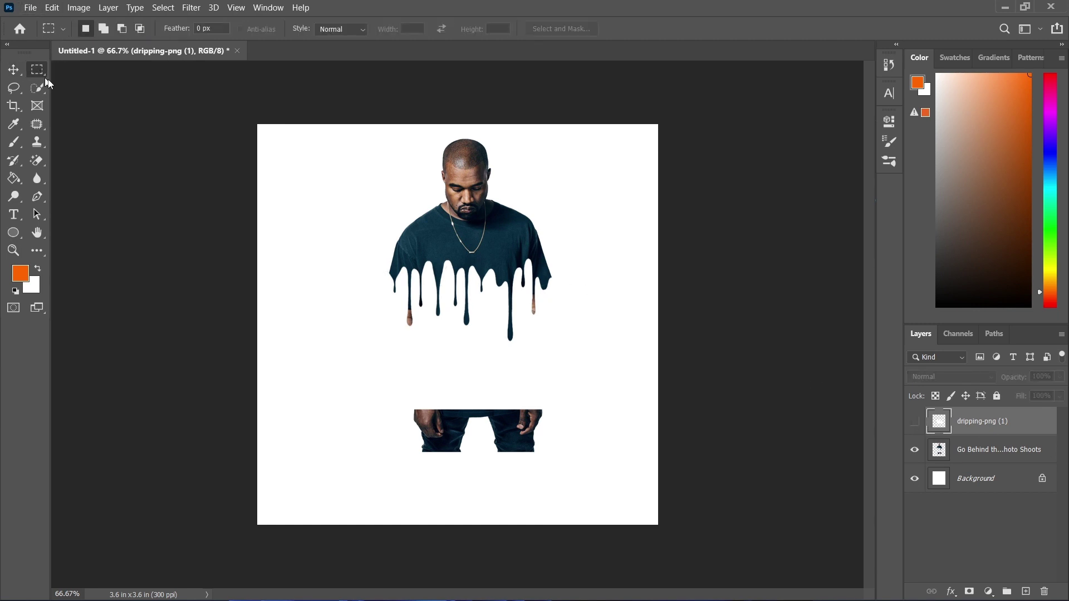
{"action": "left_click", "coordinate": [13, 69]}
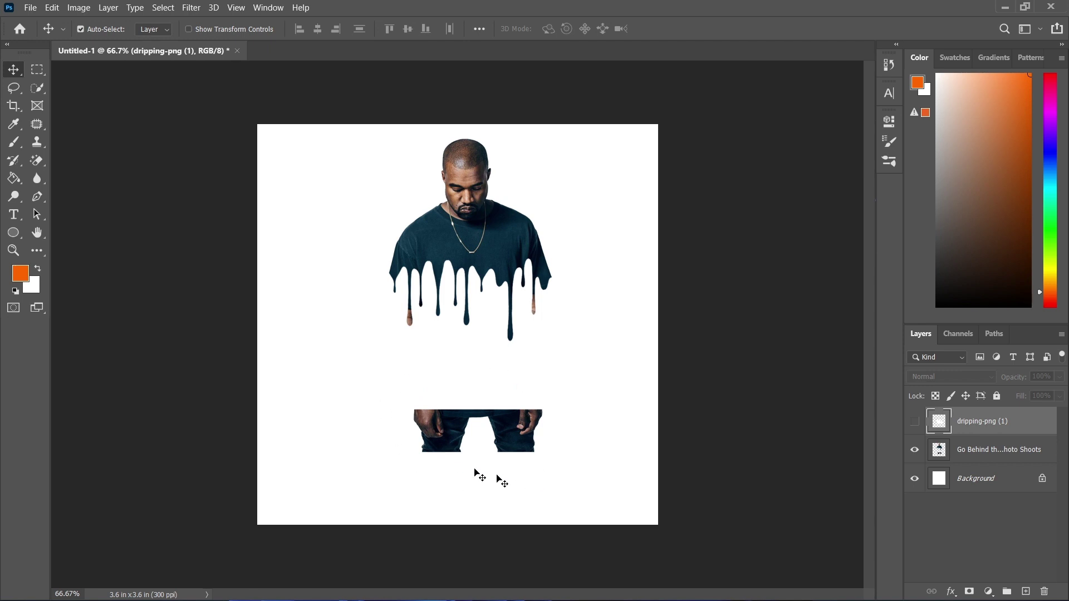
Delete the leftover hands and legs below the drips from the photo layer with a rectangular selection, and deselect
{"action": "left_click", "coordinate": [36, 75]}
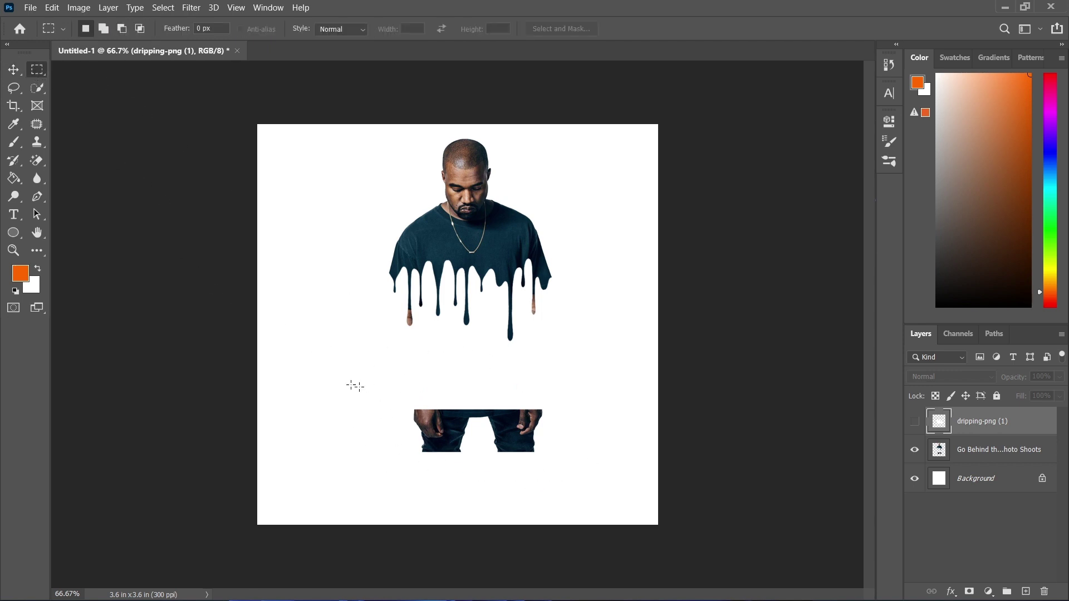
{"action": "left_click_drag", "start_coordinate": [360, 359], "coordinate": [586, 486]}
{"action": "left_click", "coordinate": [967, 455]}
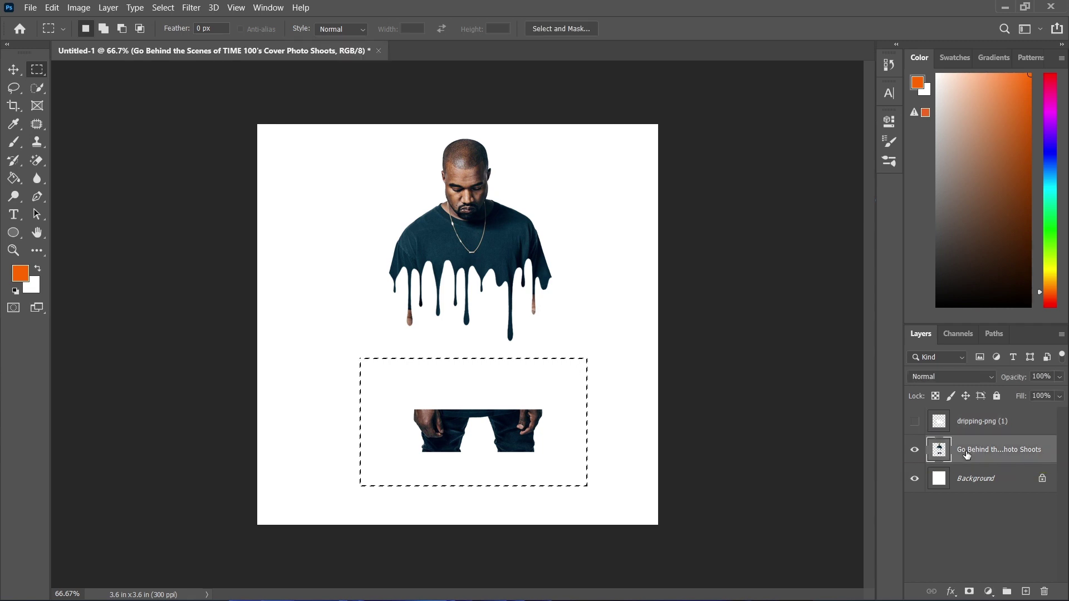
{"action": "key", "text": "Delete"}
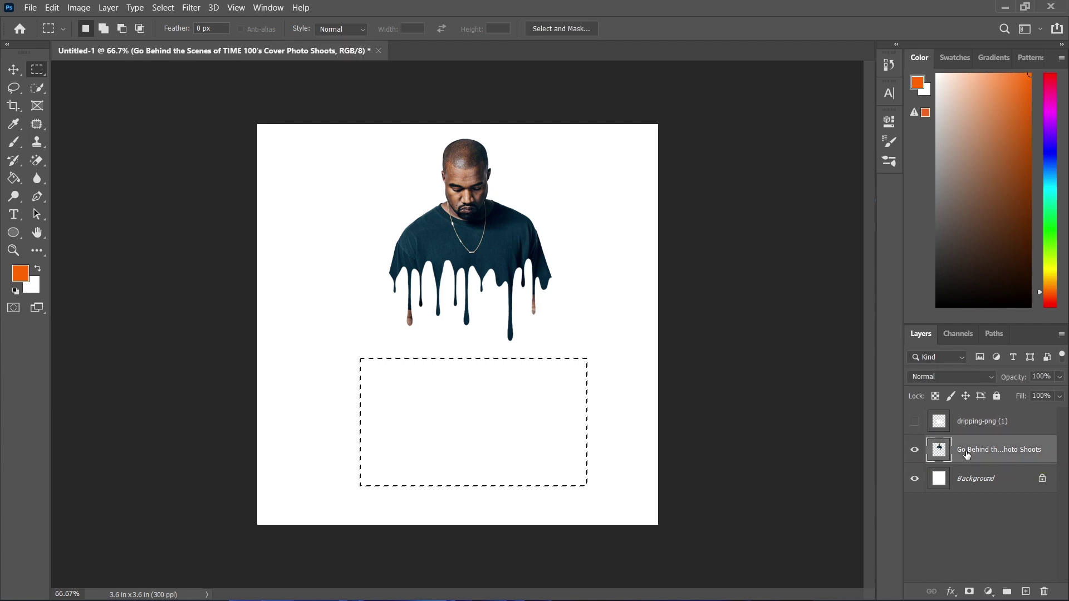
{"action": "left_click", "coordinate": [512, 452]}
Scale the dripping photo to about 154.64% with the transform controls shown, and position it near the middle of the canvas
{"action": "left_click", "coordinate": [13, 69]}
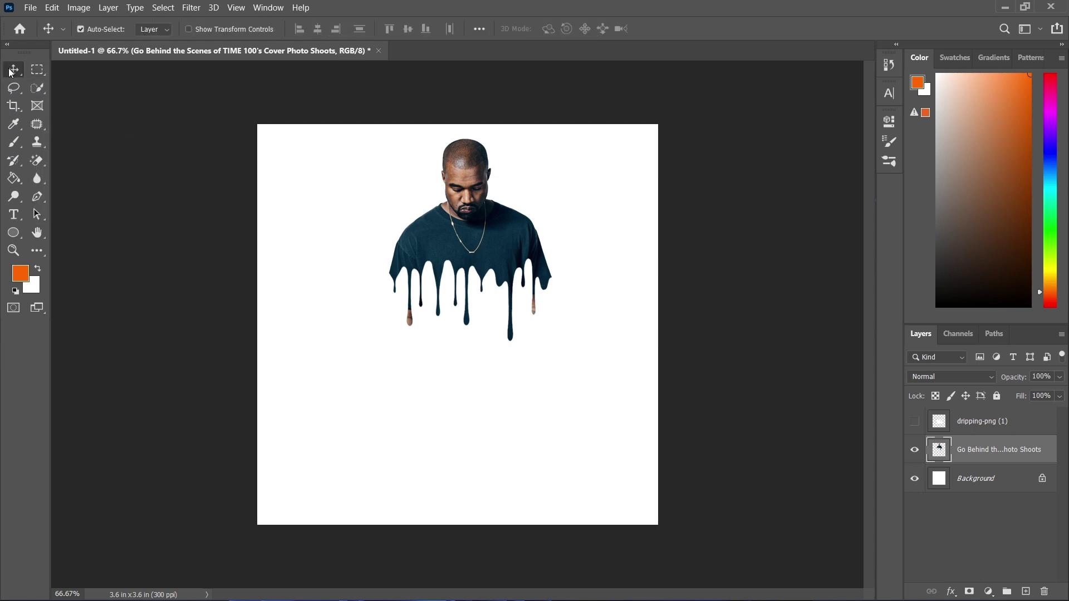
{"action": "left_click", "coordinate": [226, 28]}
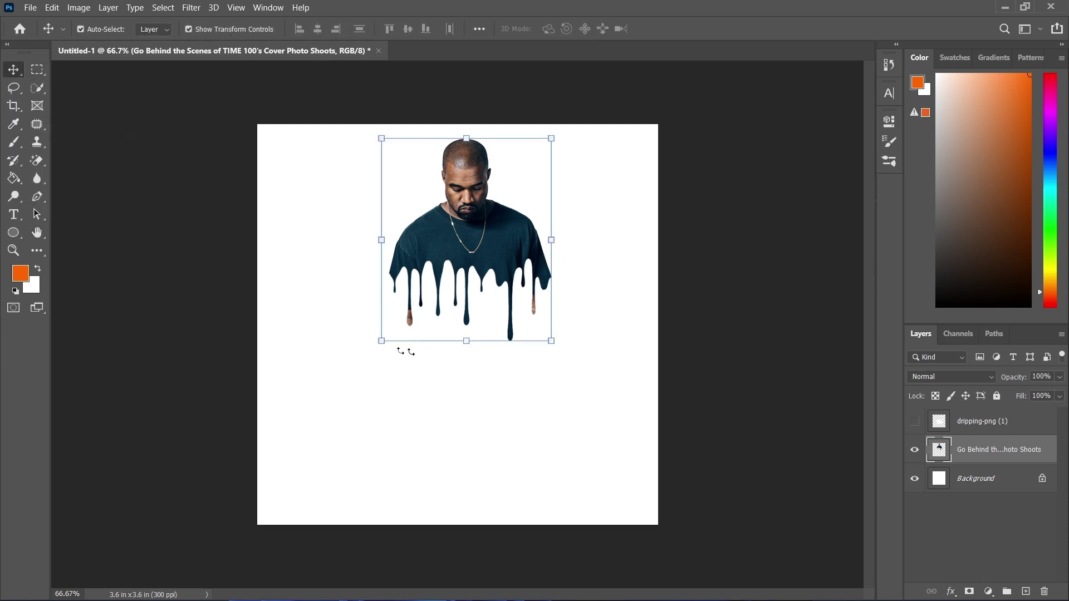
{"action": "left_click_drag", "start_coordinate": [380, 341], "coordinate": [311, 425]}
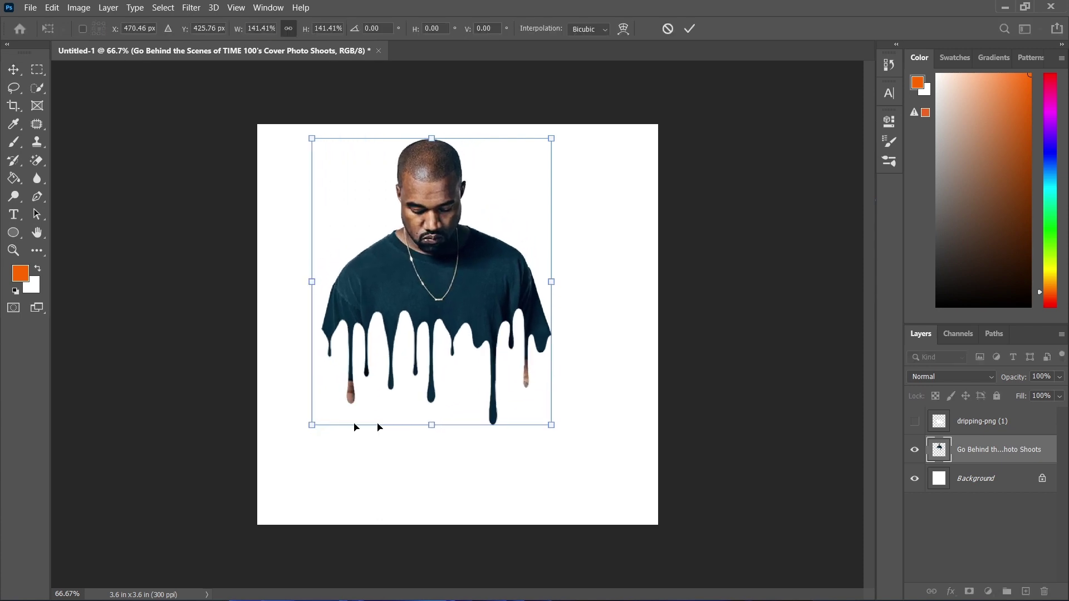
{"action": "left_click_drag", "start_coordinate": [442, 291], "coordinate": [460, 313]}
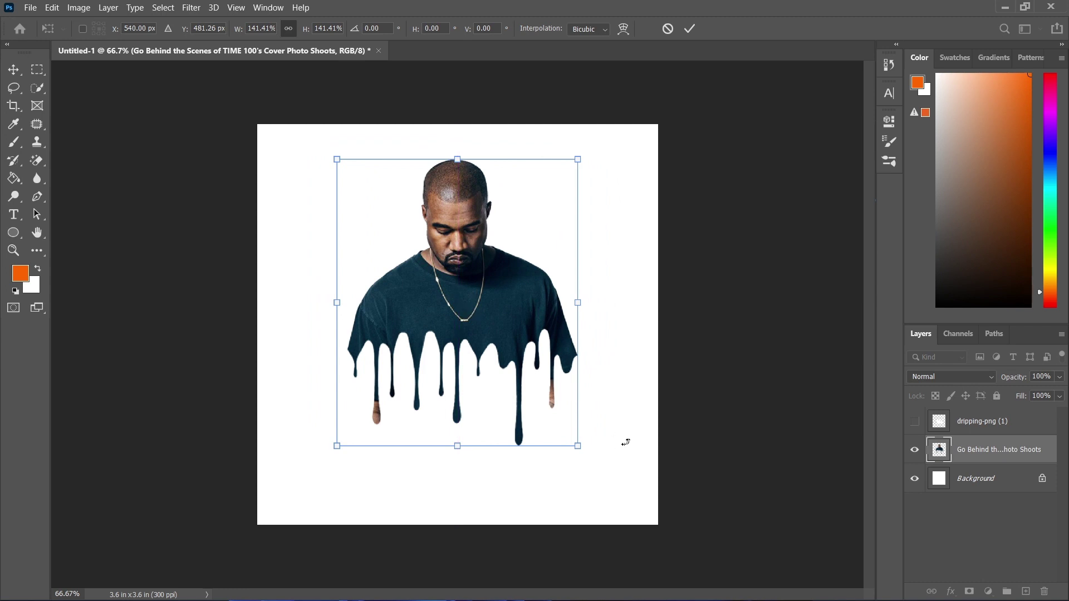
{"action": "left_click_drag", "start_coordinate": [578, 451], "coordinate": [601, 478]}
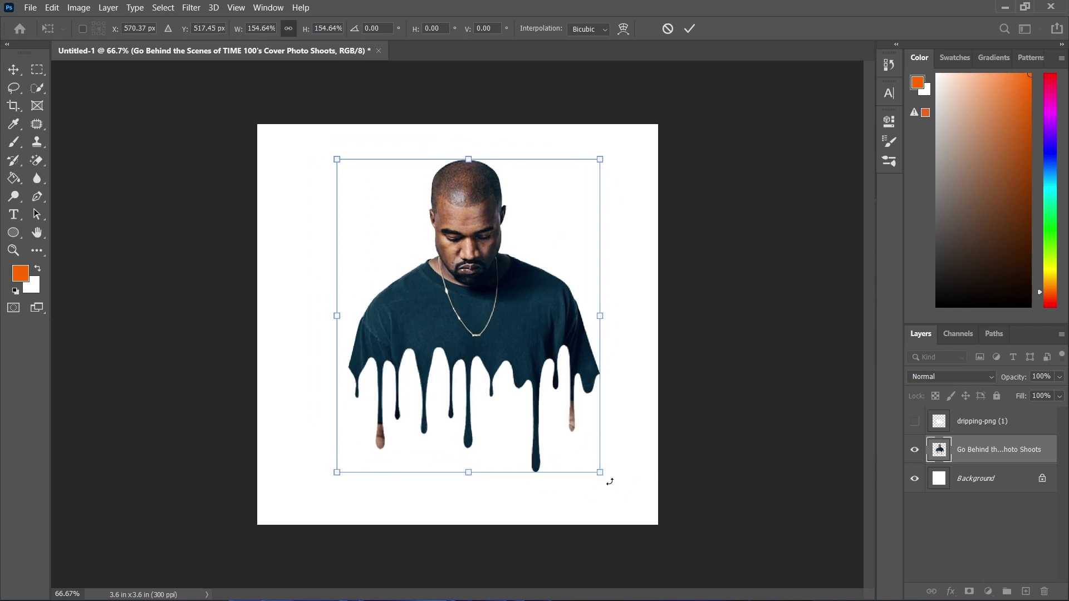
{"action": "left_click_drag", "start_coordinate": [610, 482], "coordinate": [606, 477]}
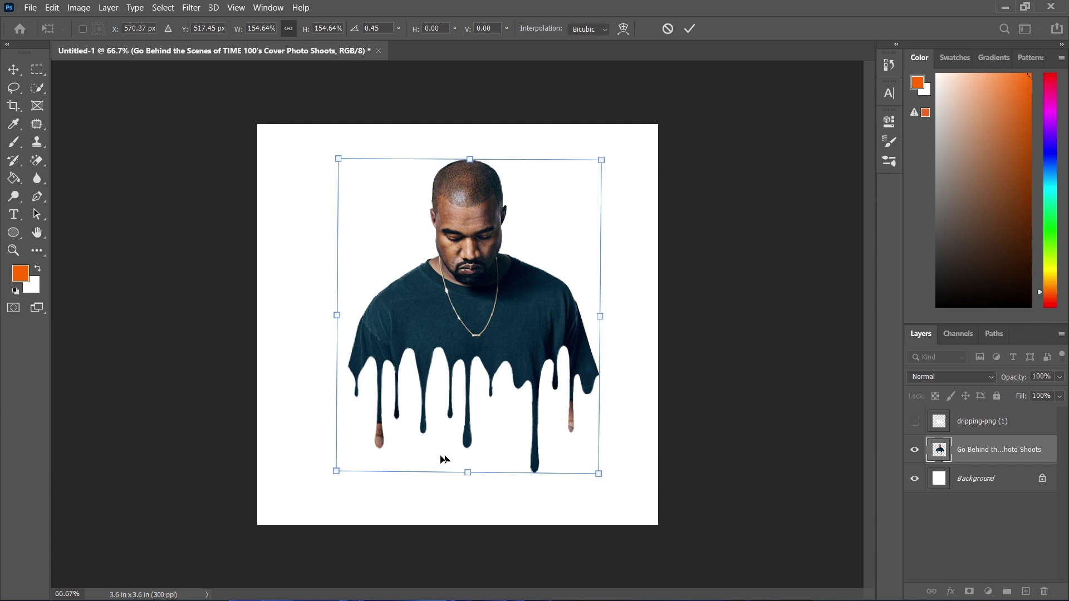
{"action": "left_click_drag", "start_coordinate": [504, 320], "coordinate": [493, 317]}
{"action": "left_click", "coordinate": [689, 28]}
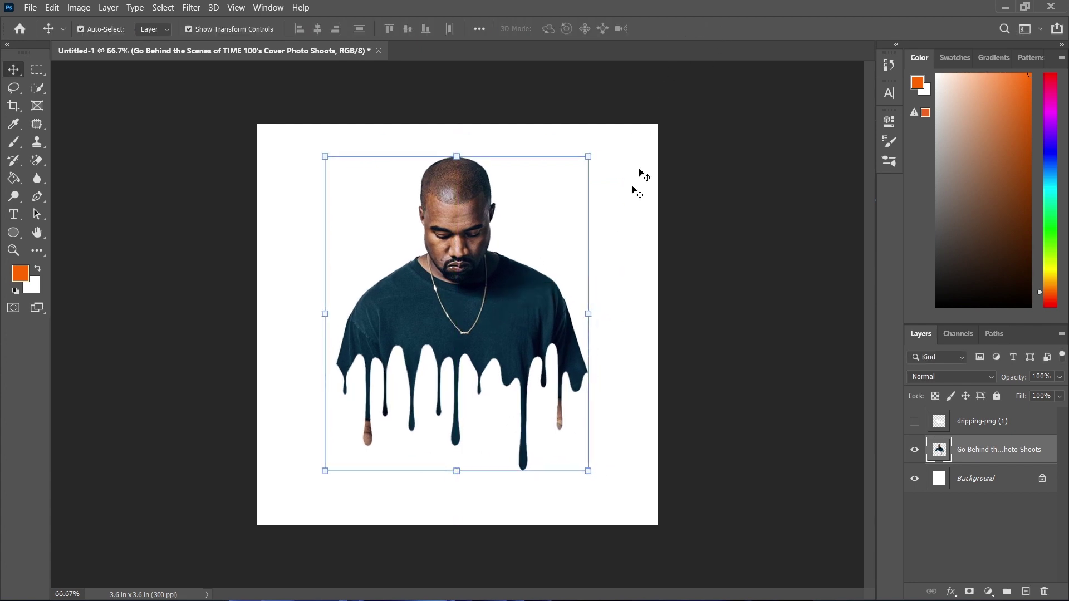
Move the photo up and align it to the horizontal centre of a full-canvas selection, and clear the selection
{"action": "left_click_drag", "start_coordinate": [467, 240], "coordinate": [414, 235]}
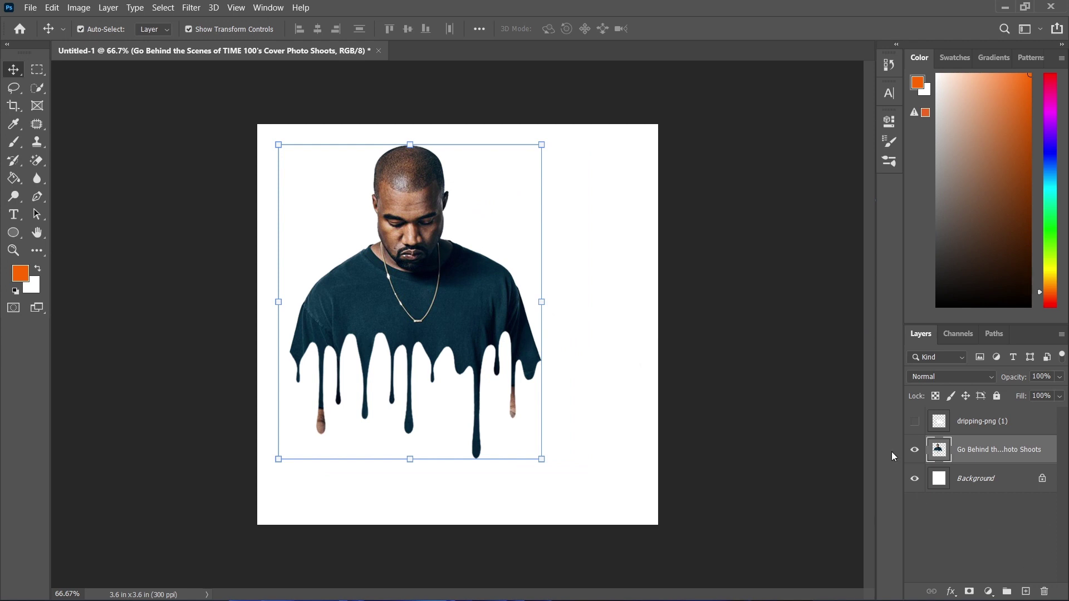
{"action": "key", "text": "ctrl"}
{"action": "key", "text": "ctrl+a"}
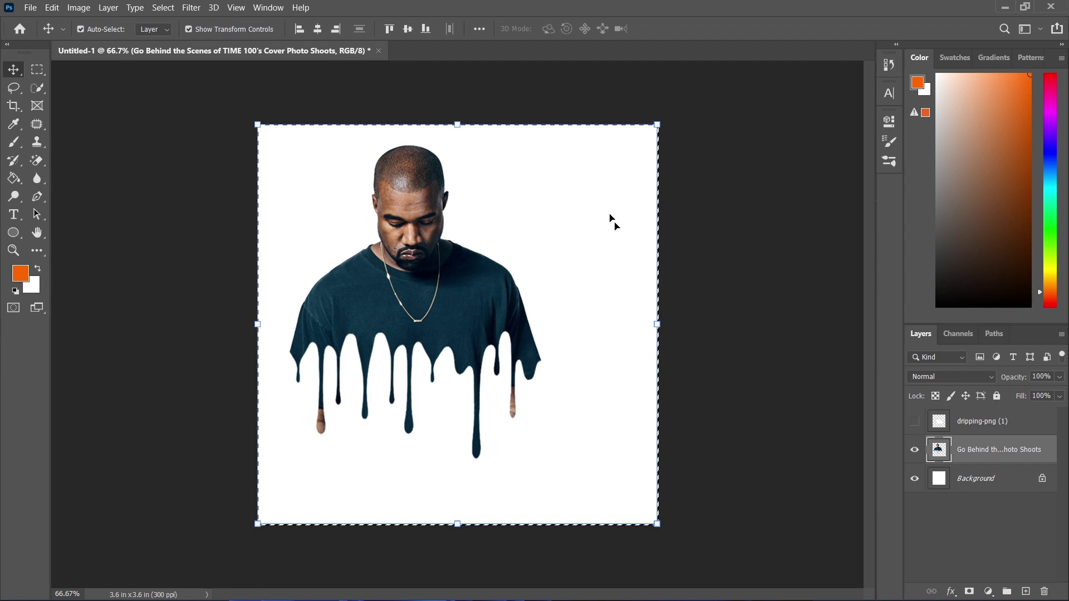
{"action": "left_click", "coordinate": [317, 29]}
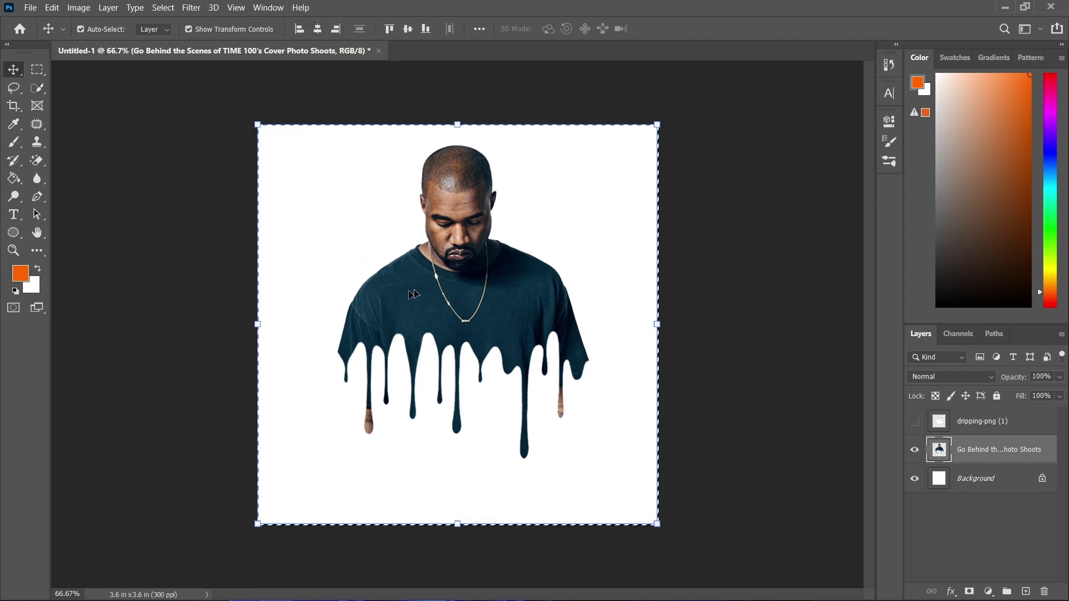
{"action": "key", "text": "ctrl"}
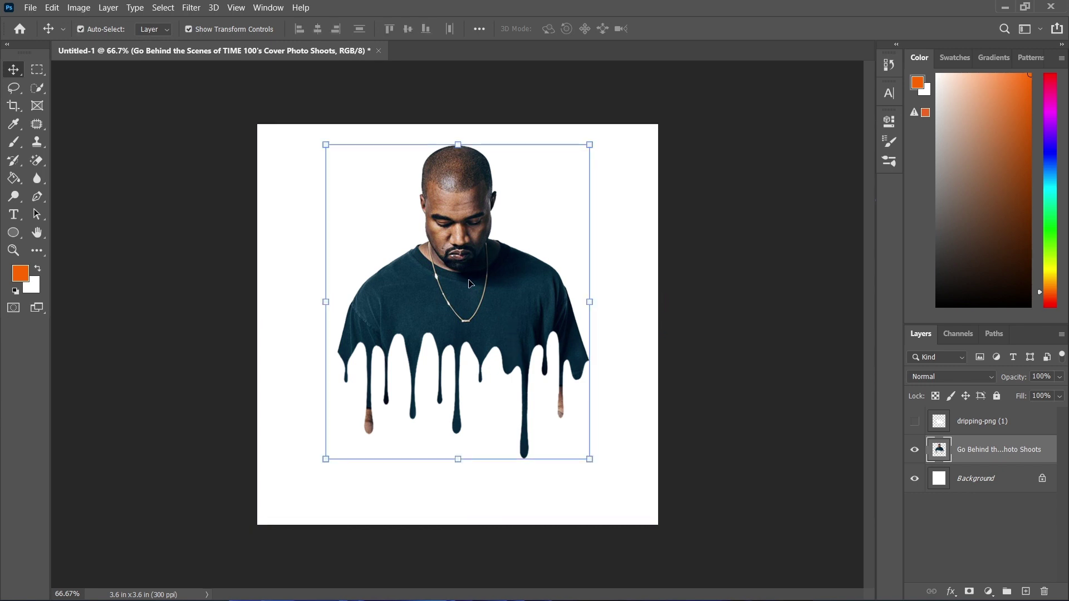
{"action": "key", "text": "ctrl+h"}
{"action": "key", "text": "ctrl+h"}
Add the text KY NE WE ST on four lines in Montserrat Black 25.75 pt, starting at the man's head
{"action": "left_click", "coordinate": [15, 218]}
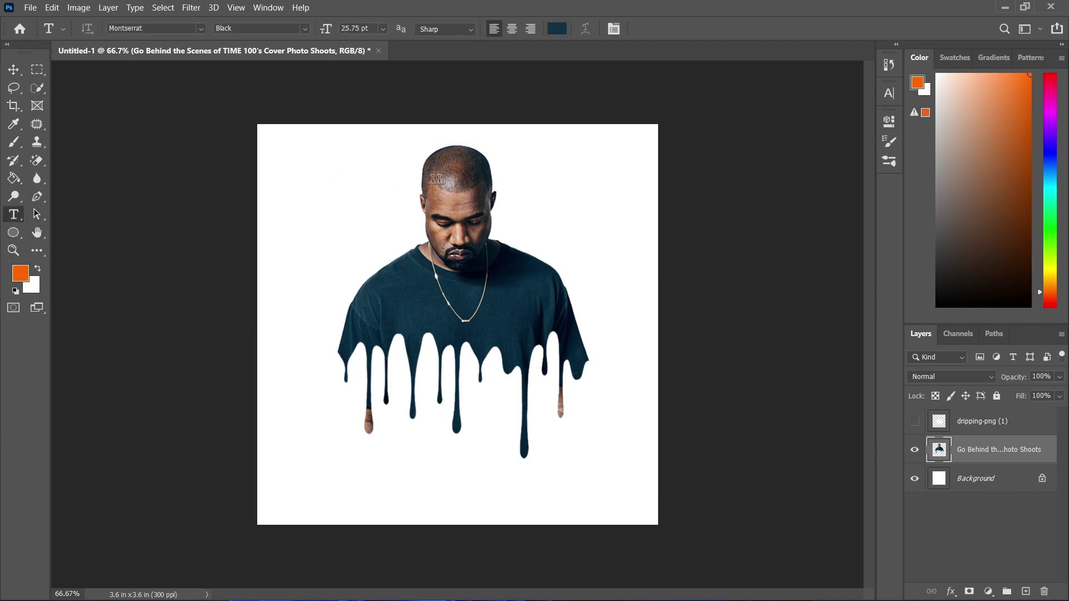
{"action": "left_click", "coordinate": [467, 153]}
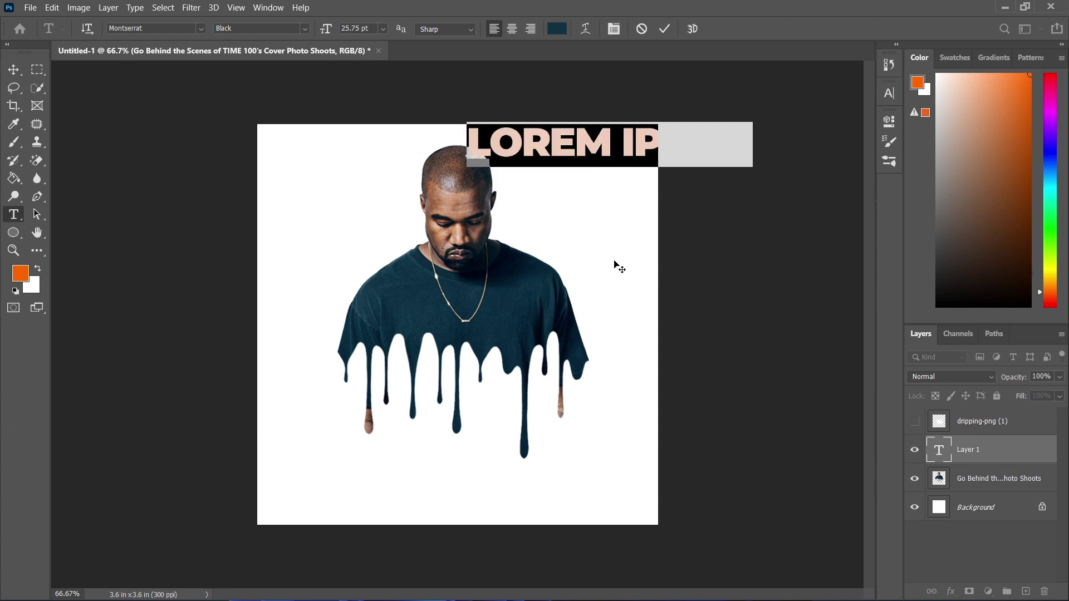
{"action": "type", "text": "K"}
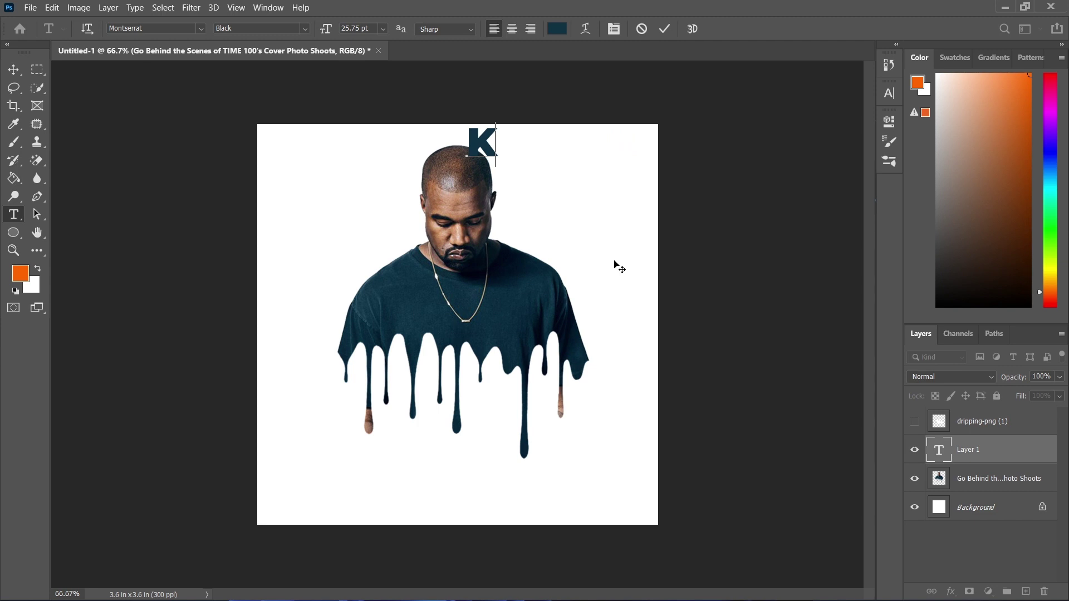
{"action": "type", "text": "Y"}
{"action": "key", "text": "Return"}
{"action": "type", "text": "NE"}
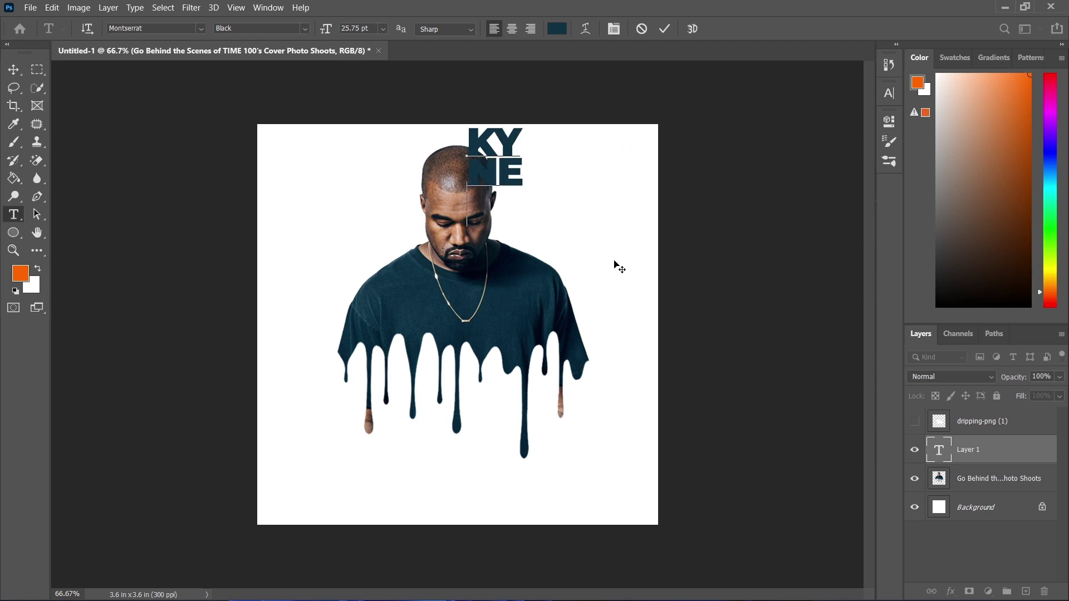
{"action": "key", "text": "Return"}
{"action": "type", "text": "WE "}
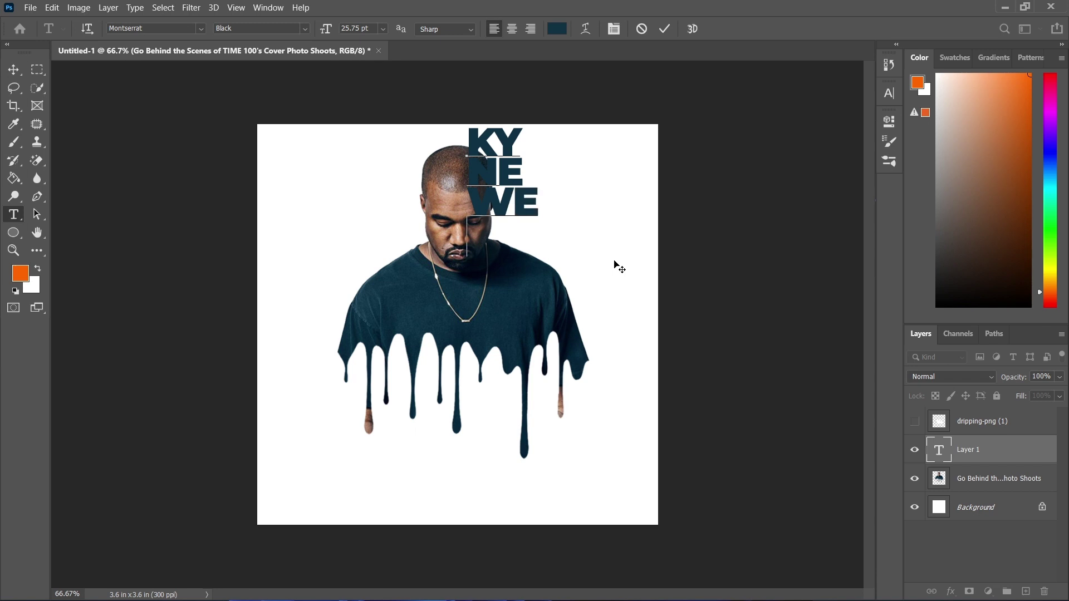
{"action": "type", "text": "ST"}
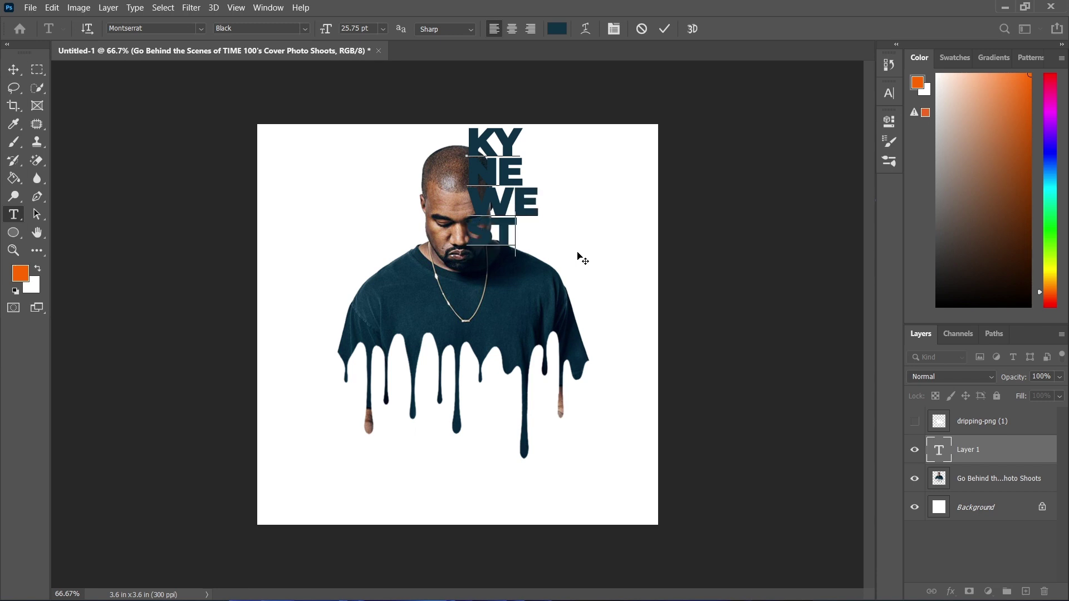
{"action": "key", "text": "ctrl+a"}
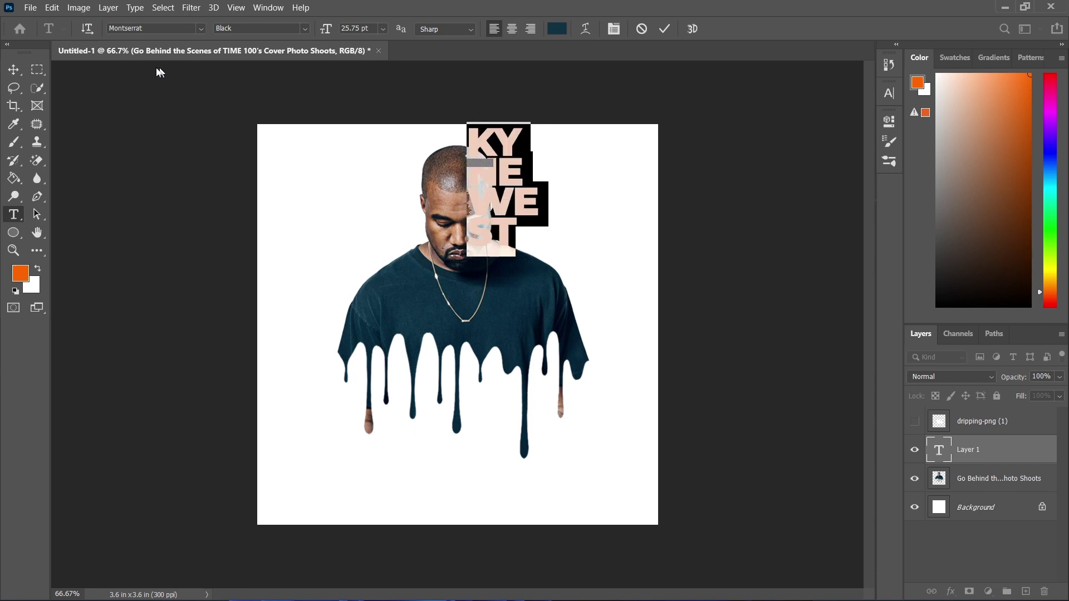
{"action": "left_click", "coordinate": [13, 69]}
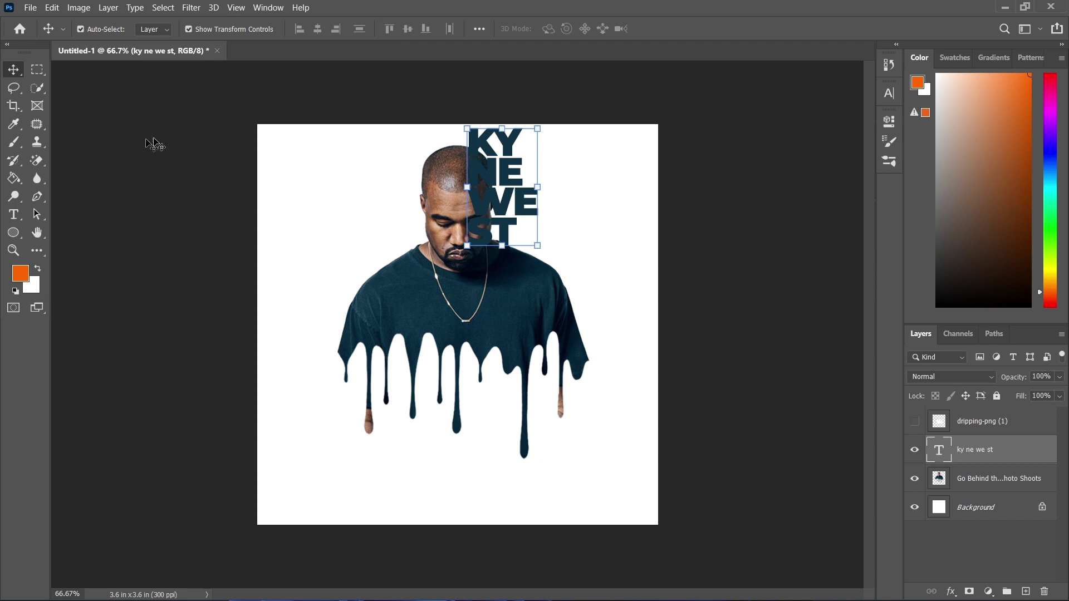
Scale the text to about 257.75% and position it over the right half of the man, with its first line level with his head
{"action": "left_click_drag", "start_coordinate": [537, 247], "coordinate": [632, 362]}
{"action": "left_click_drag", "start_coordinate": [554, 251], "coordinate": [535, 349]}
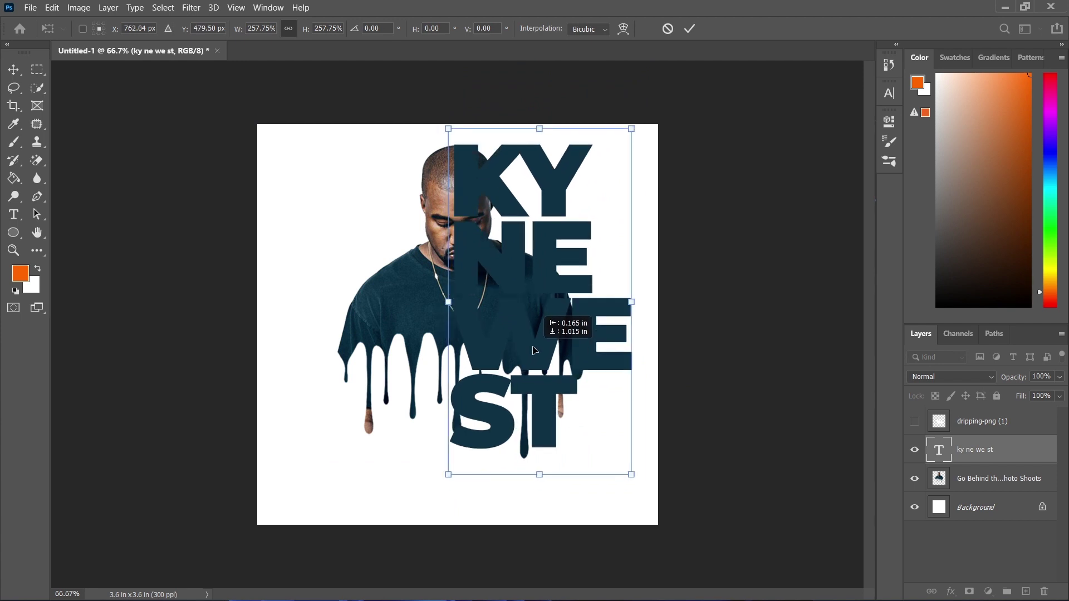
{"action": "left_click", "coordinate": [689, 29]}
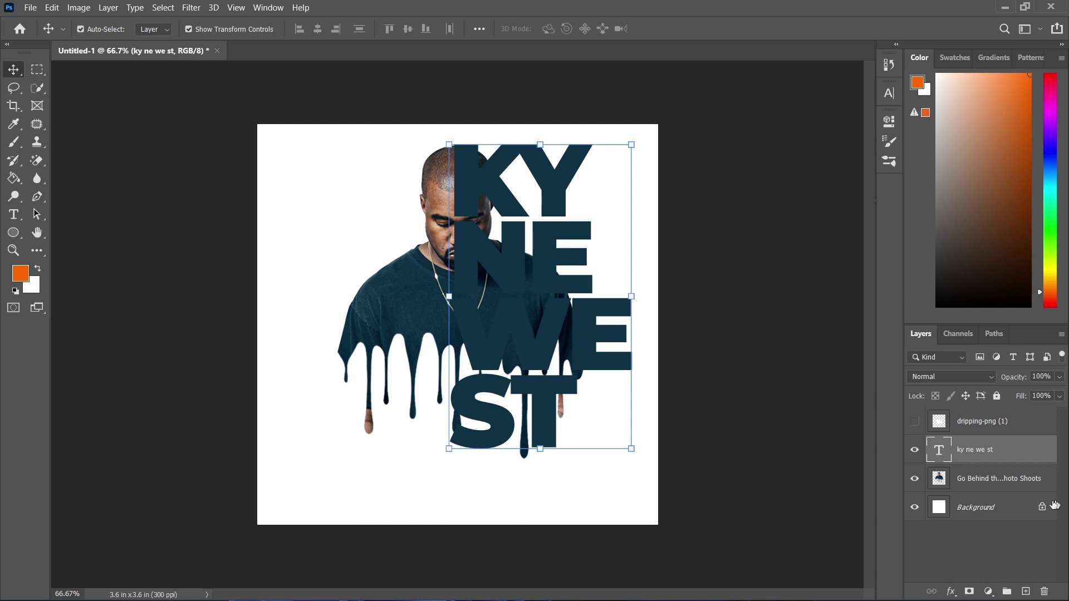
Duplicate the ky ne we st text layer and place the copy between the photo layer and the Background
{"action": "right_click", "coordinate": [987, 452]}
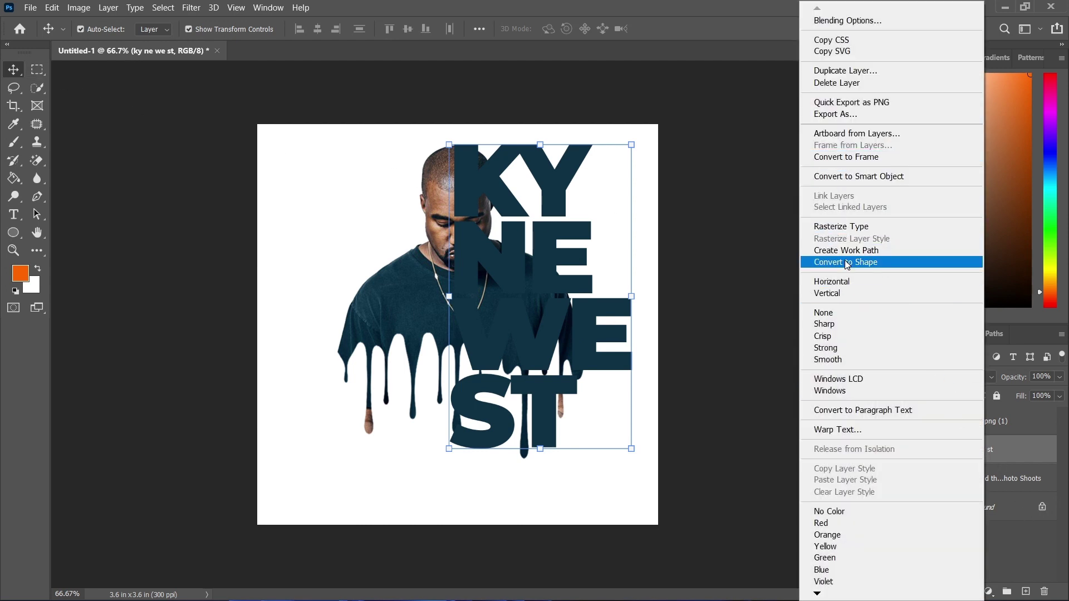
{"action": "left_click", "coordinate": [840, 70]}
{"action": "left_click", "coordinate": [652, 165]}
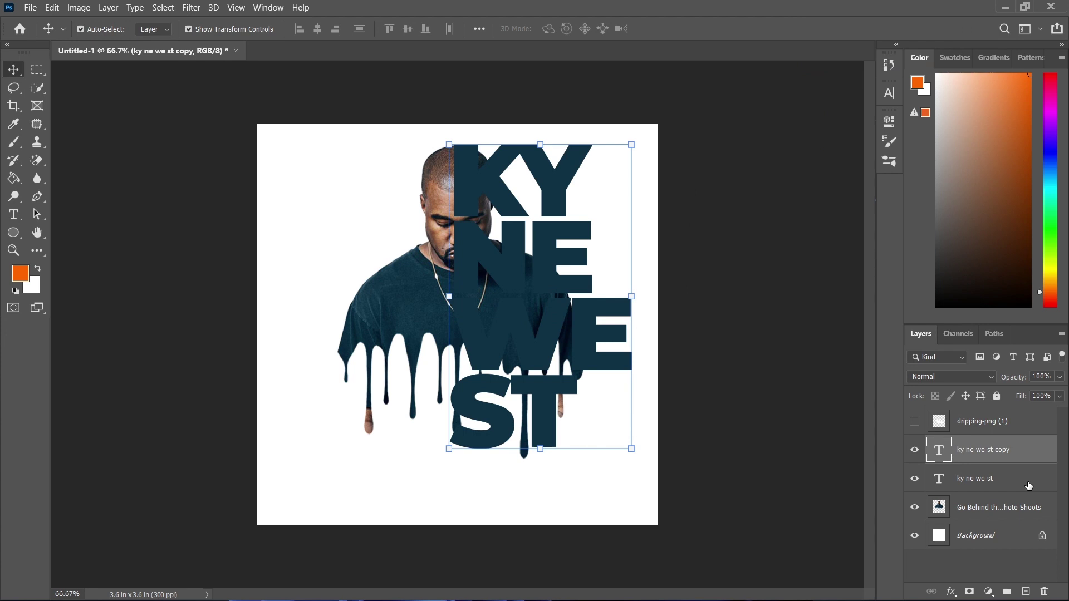
{"action": "key", "text": "ctrl+z"}
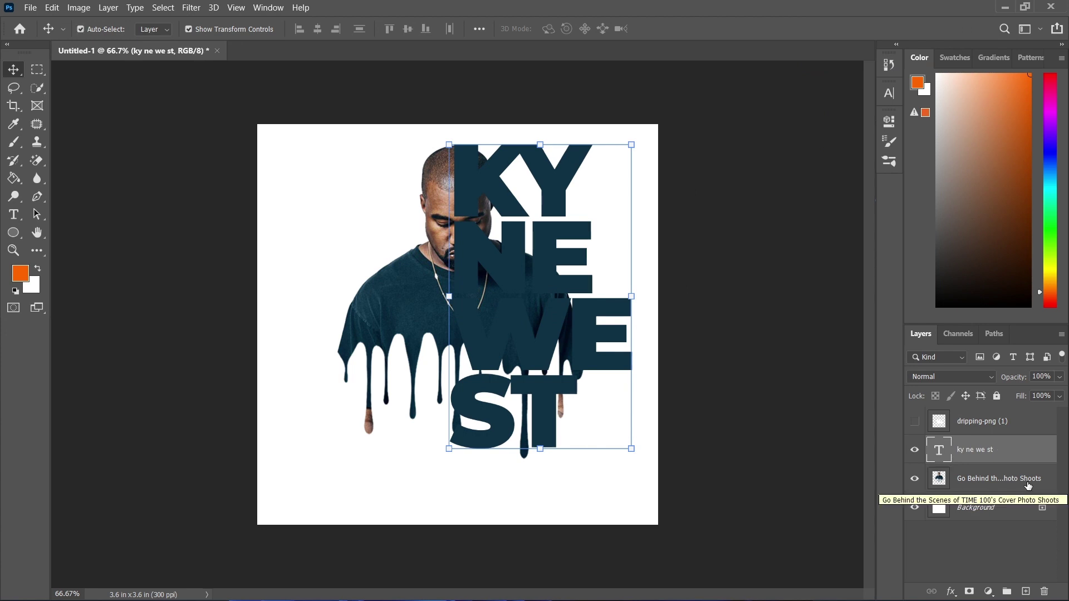
{"action": "key", "text": "ctrl+shift+z"}
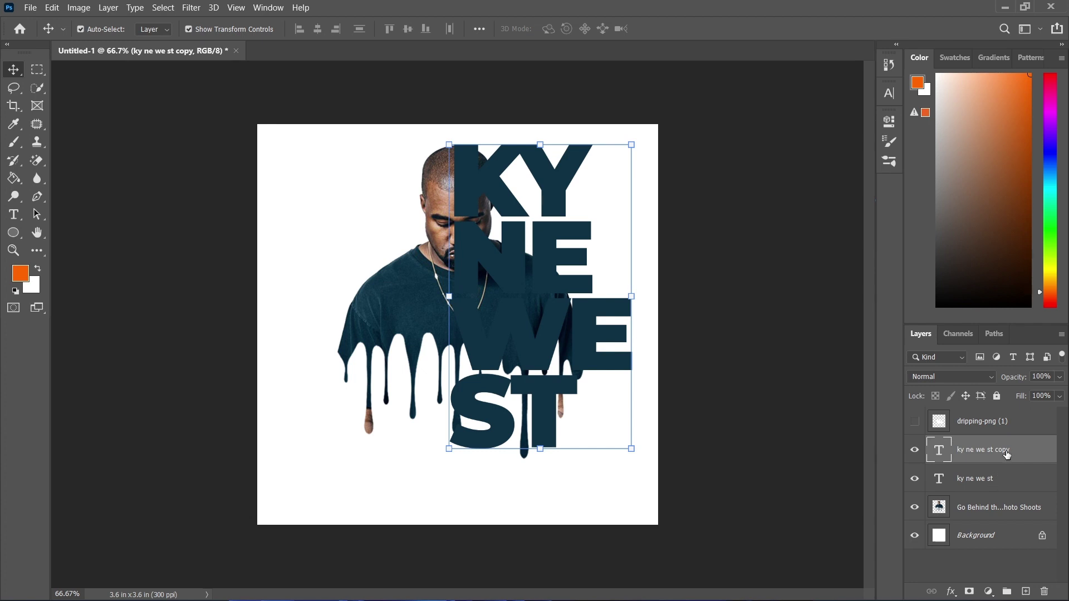
{"action": "left_click_drag", "start_coordinate": [1007, 454], "coordinate": [989, 521]}
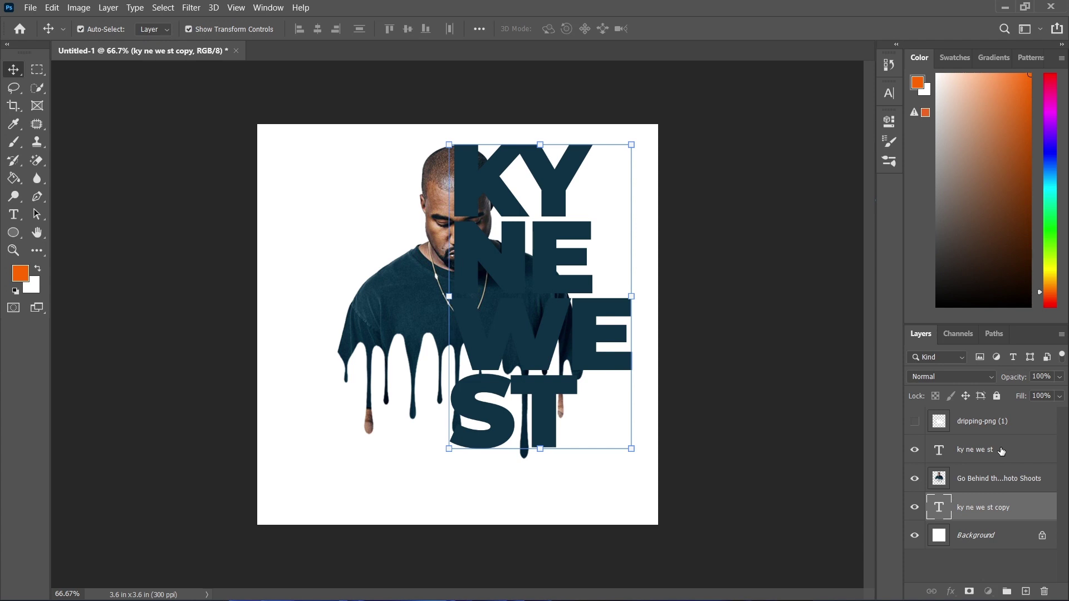
Set the fill of the original ky ne we st text layer above the photo to 0%
{"action": "left_click", "coordinate": [986, 452]}
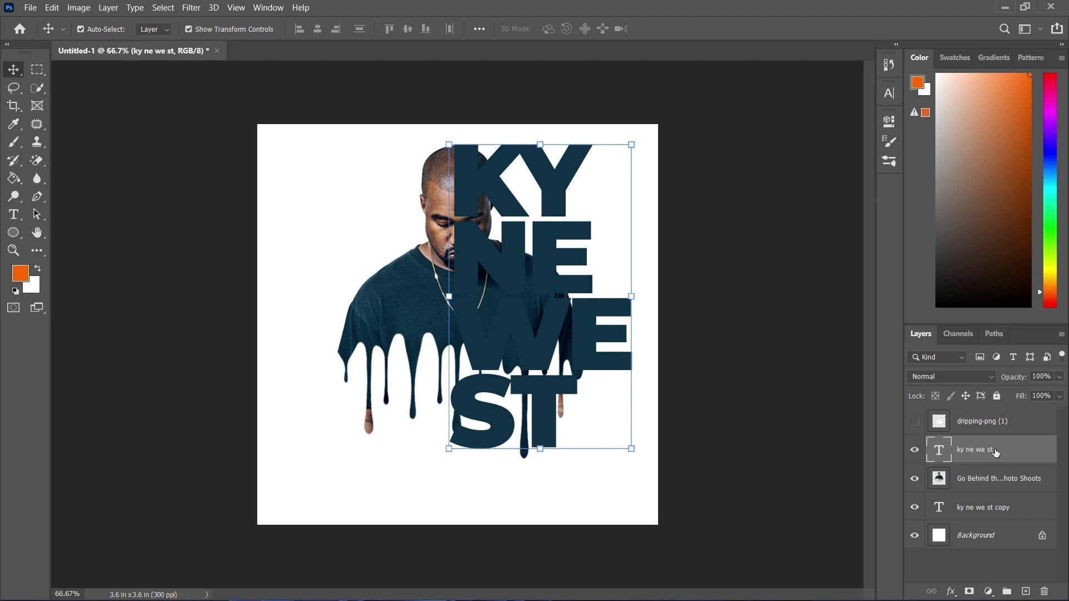
{"action": "left_click", "coordinate": [1059, 398]}
{"action": "left_click_drag", "start_coordinate": [1058, 415], "coordinate": [989, 418]}
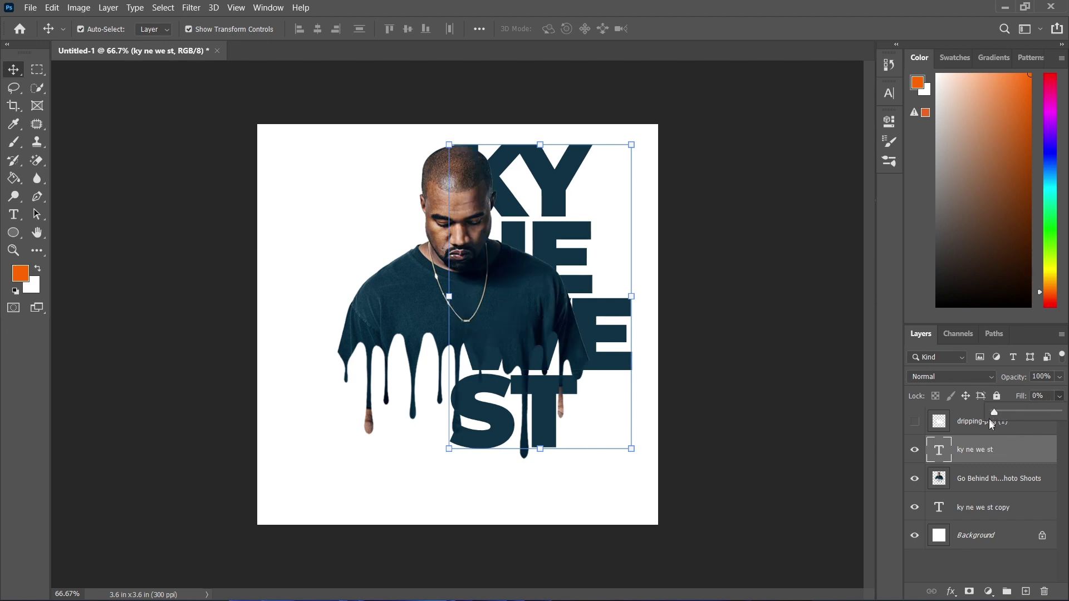
{"action": "left_click", "coordinate": [998, 449]}
Add a 1 px white stroke positioned inside, at 100% opacity, to the ky ne we st text layer
{"action": "left_click", "coordinate": [951, 591]}
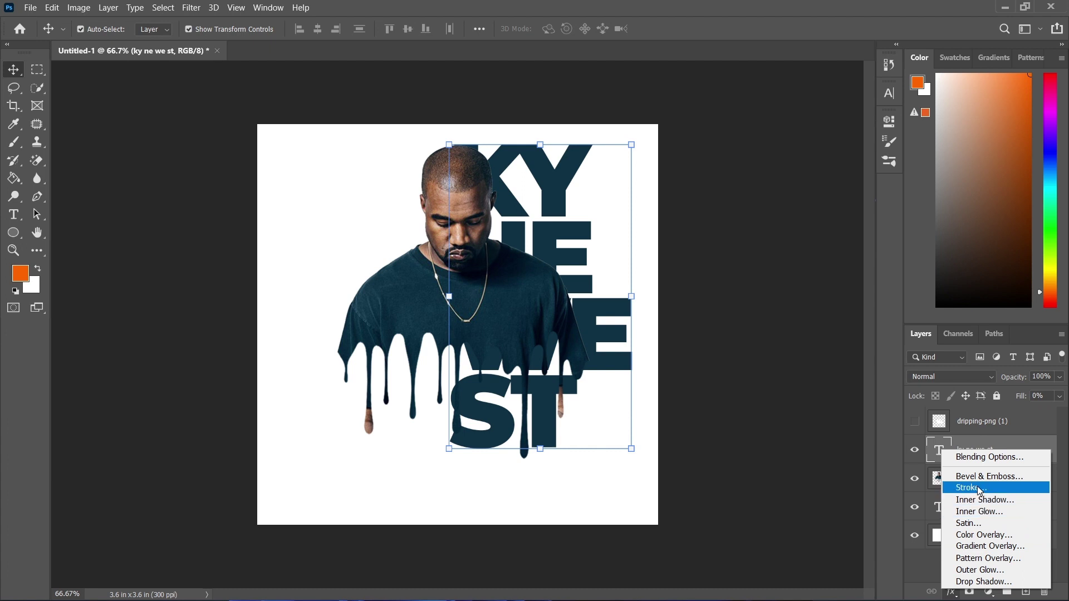
{"action": "left_click", "coordinate": [978, 487]}
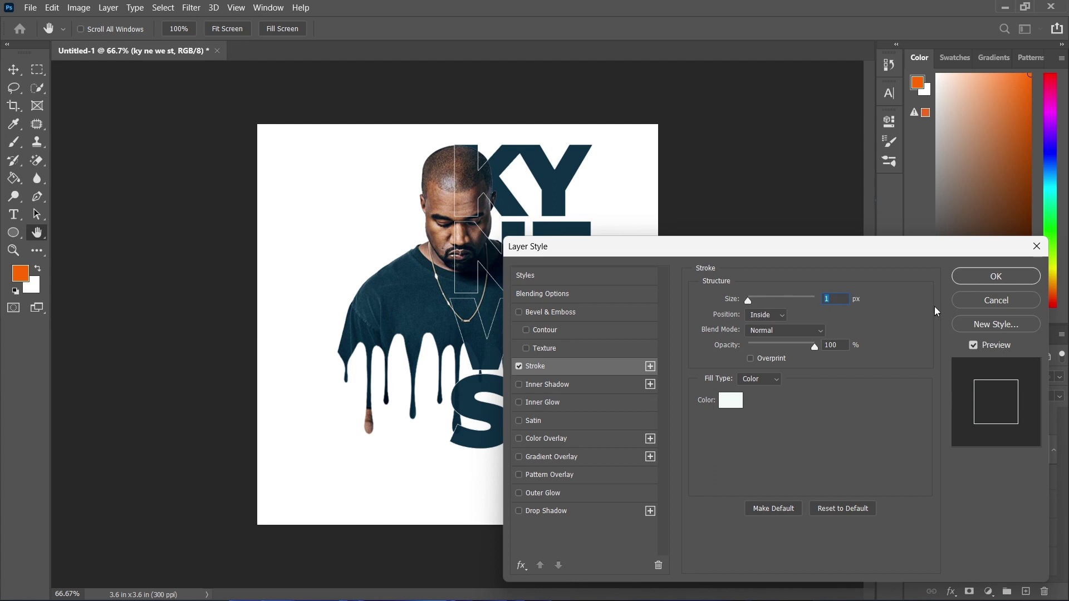
{"action": "left_click", "coordinate": [1002, 282]}
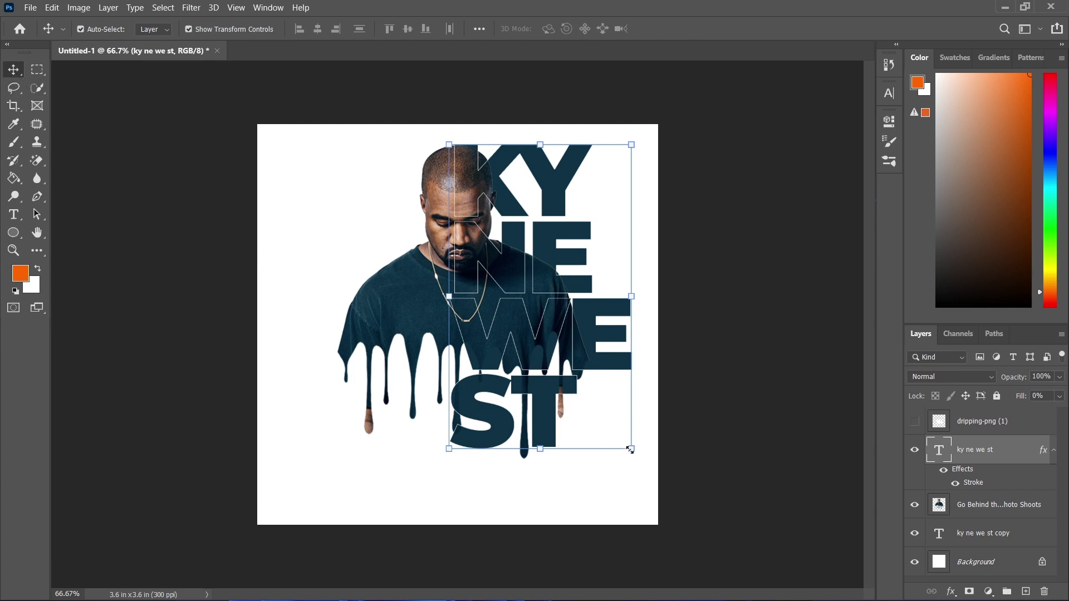
{"action": "left_click_drag", "start_coordinate": [633, 448], "coordinate": [595, 413]}
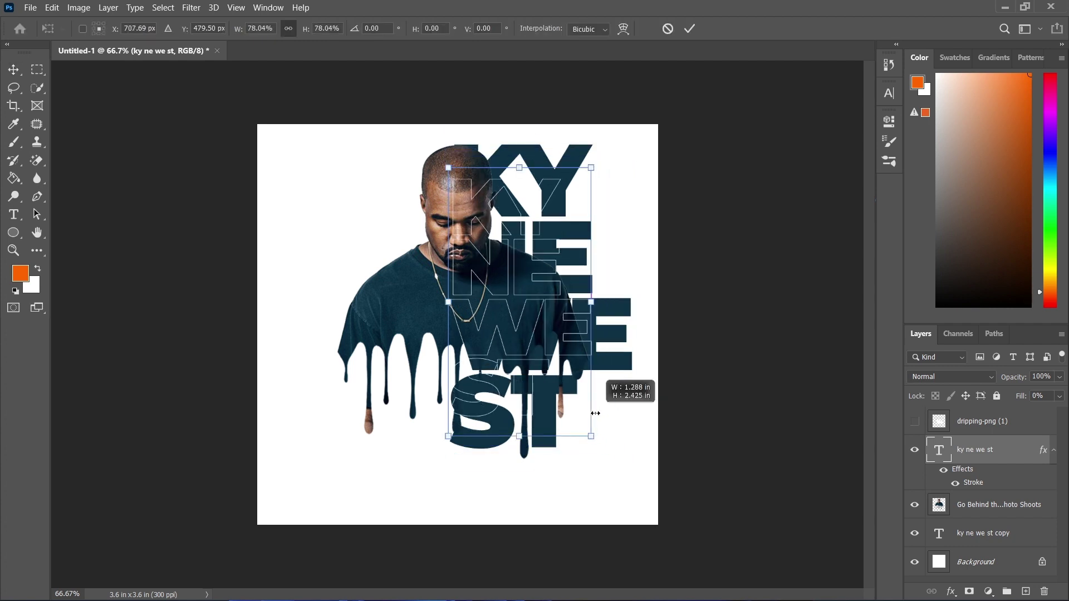
{"action": "left_click_drag", "start_coordinate": [595, 413], "coordinate": [594, 415]}
{"action": "key", "text": "ctrl+z"}
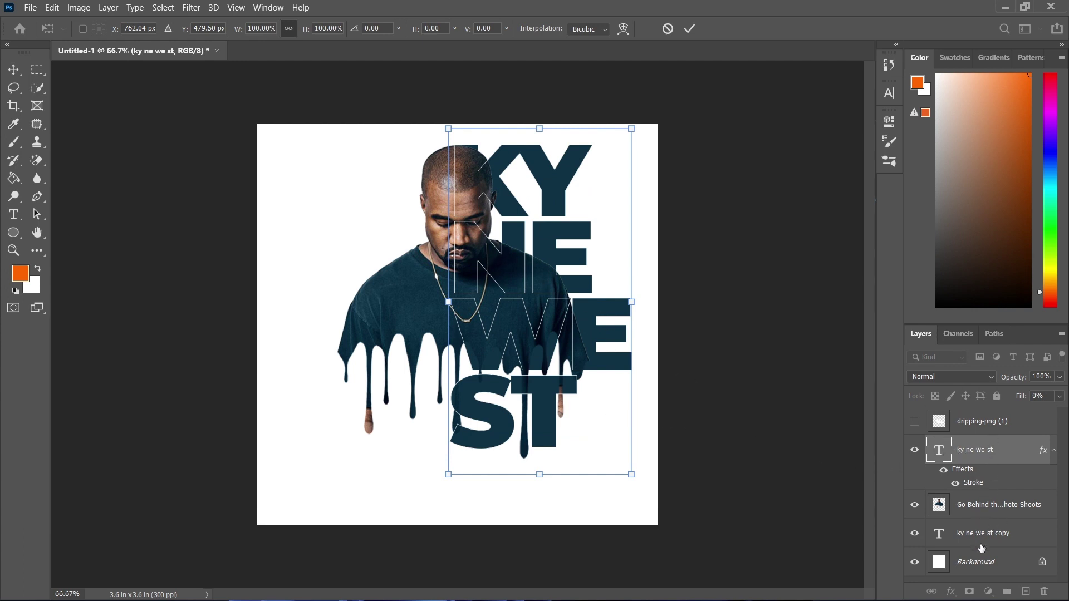
{"action": "key", "text": "Return"}
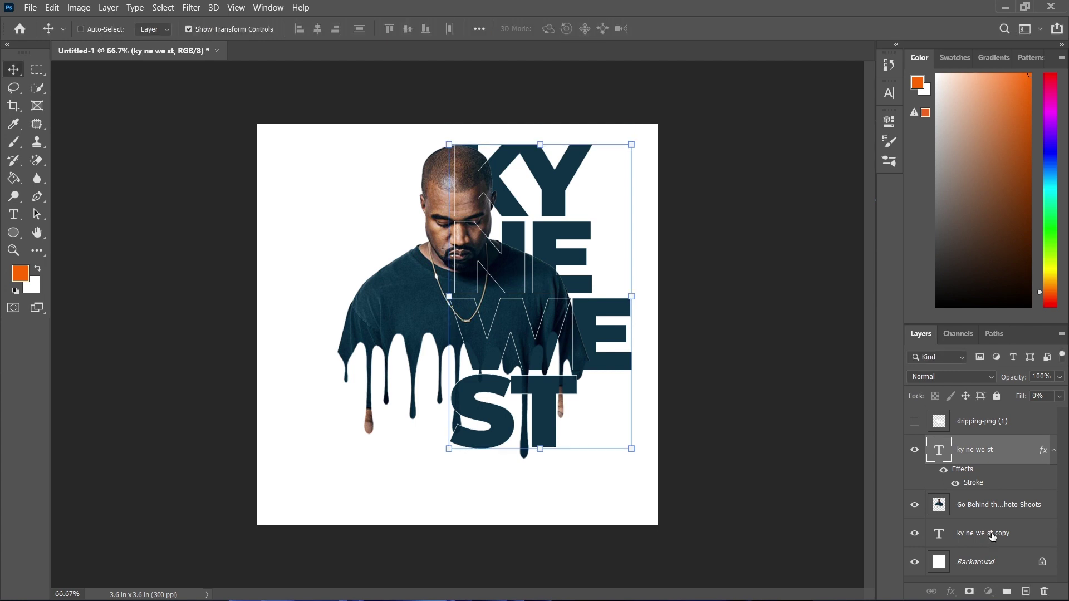
Link the ky ne we st text layer with its copy and scale both together to about 103.76%, keeping their upper edge level with the man's head
{"action": "left_click", "coordinate": [992, 534], "text": "ctrl"}
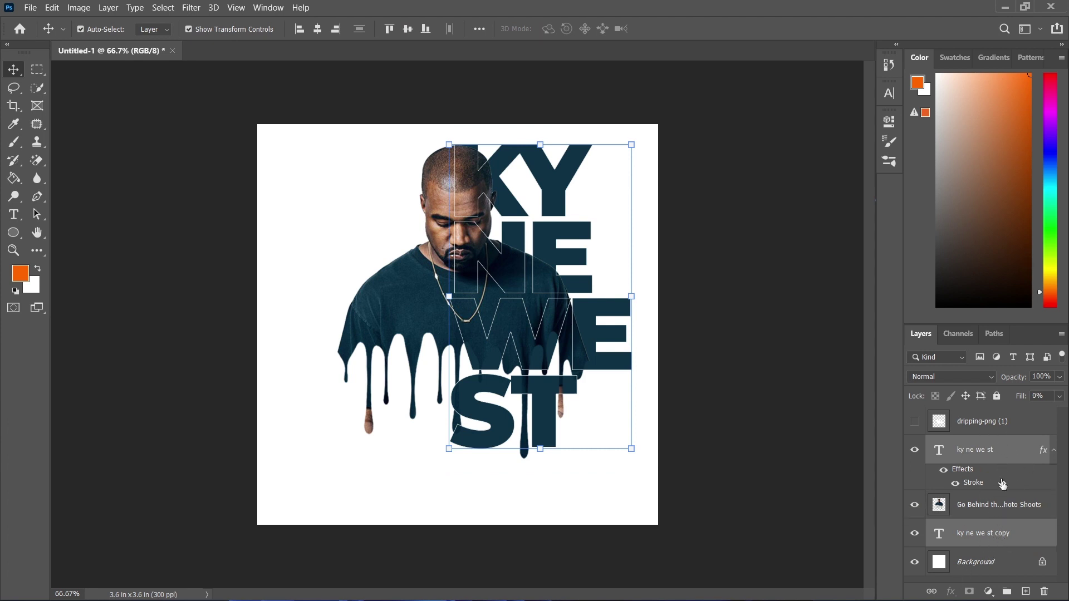
{"action": "left_click", "coordinate": [931, 591]}
{"action": "left_click_drag", "start_coordinate": [632, 448], "coordinate": [619, 474]}
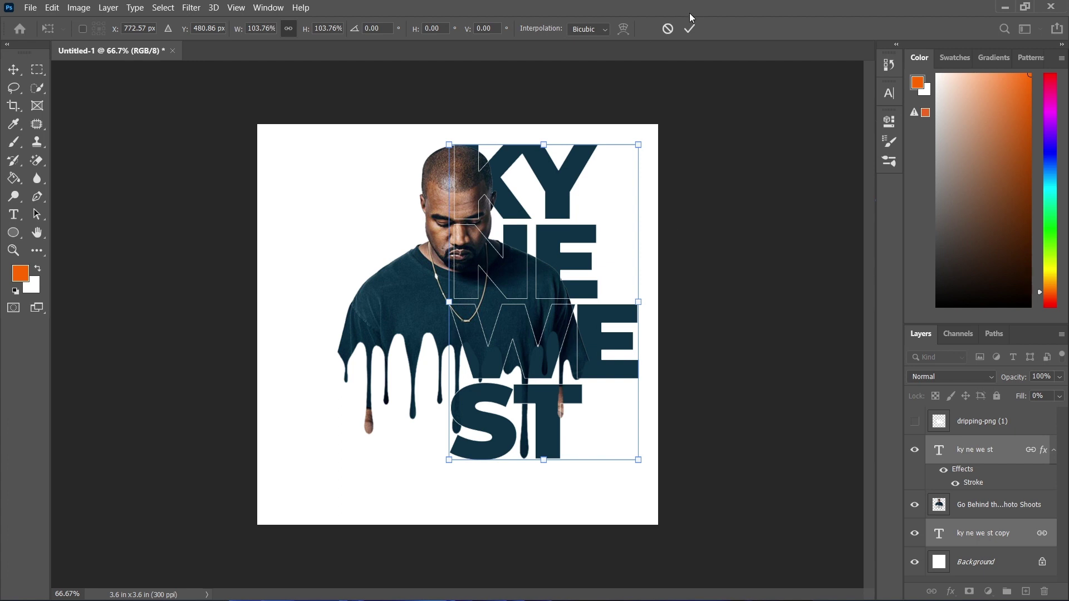
{"action": "left_click", "coordinate": [689, 29]}
{"action": "left_click", "coordinate": [239, 82]}
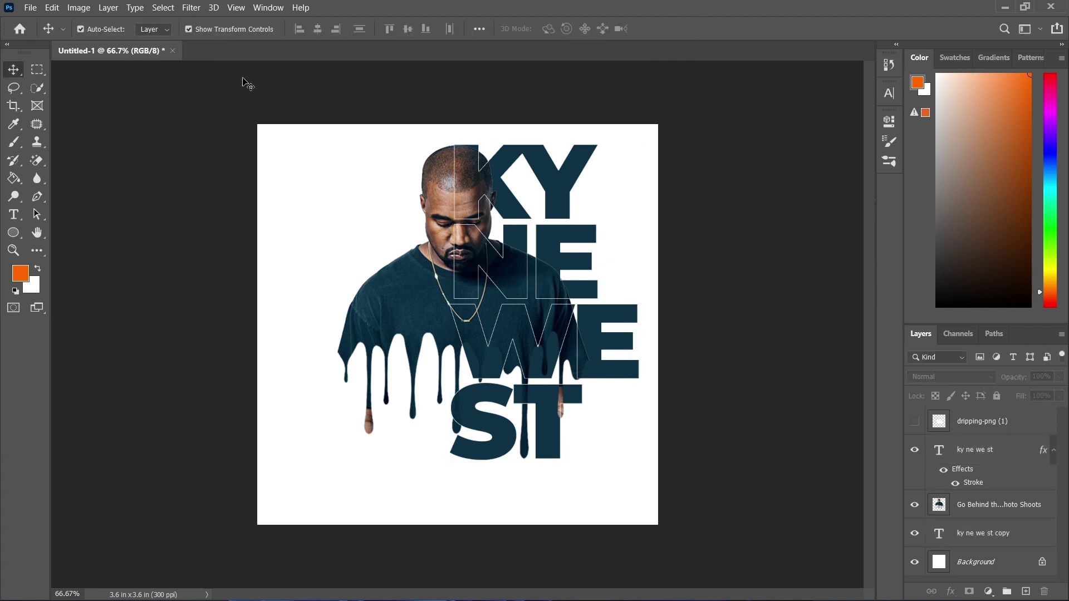
Examine the outlined and solid text around the man and the drips at 100% zoom
{"action": "key", "text": "ctrl+1"}
{"action": "left_click_drag", "start_coordinate": [262, 82], "coordinate": [228, 117]}
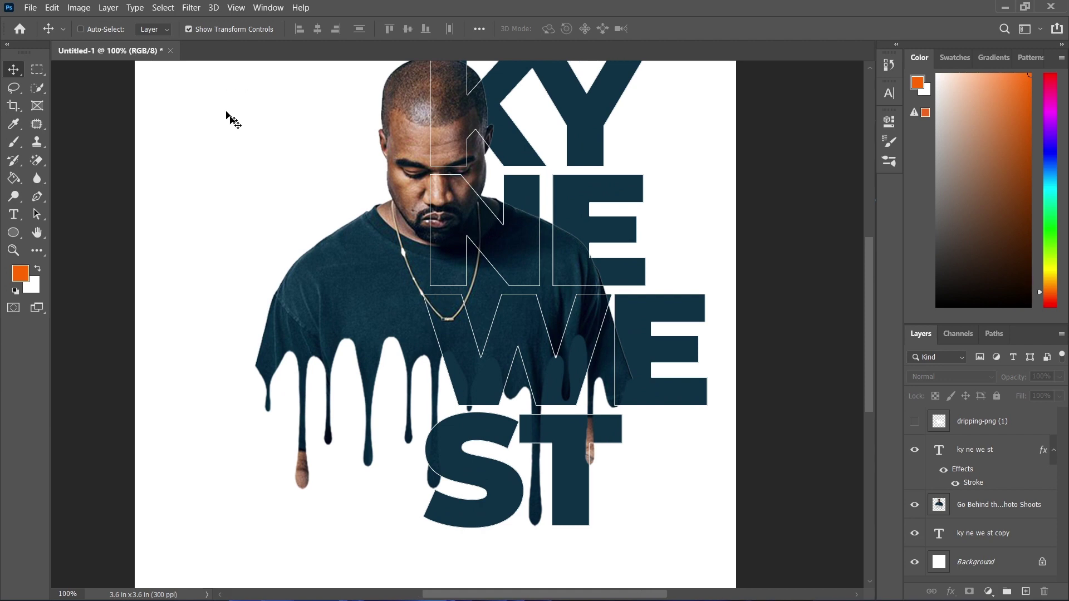
{"action": "scroll", "coordinate": [320, 214], "scroll_direction": "up", "scroll_amount": 2}
{"action": "scroll", "coordinate": [320, 213], "scroll_direction": "down", "scroll_amount": 1}
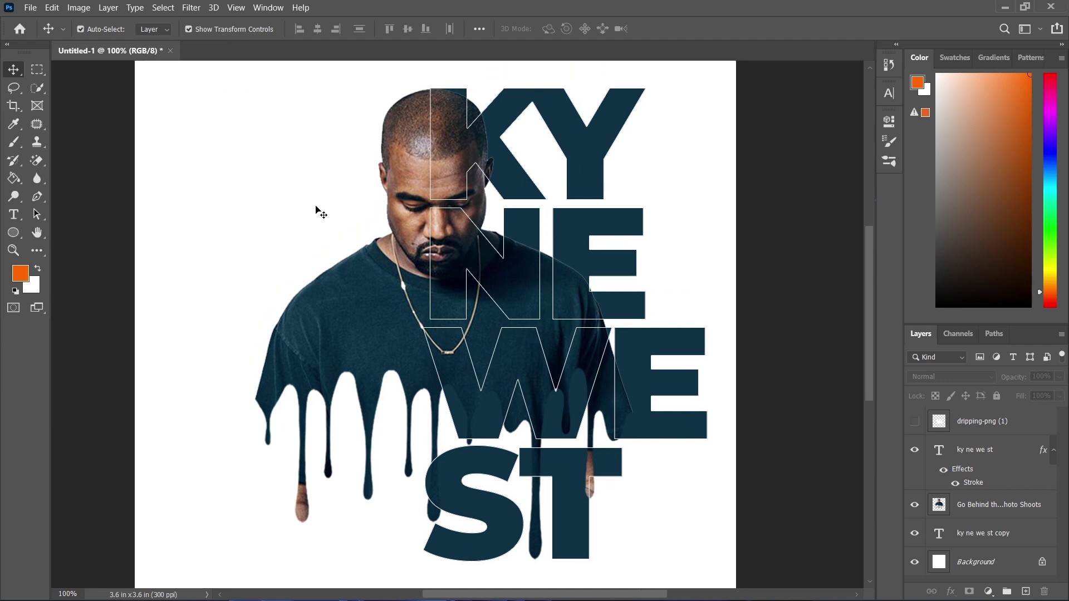
{"action": "scroll", "coordinate": [320, 213], "scroll_direction": "down", "scroll_amount": 2}
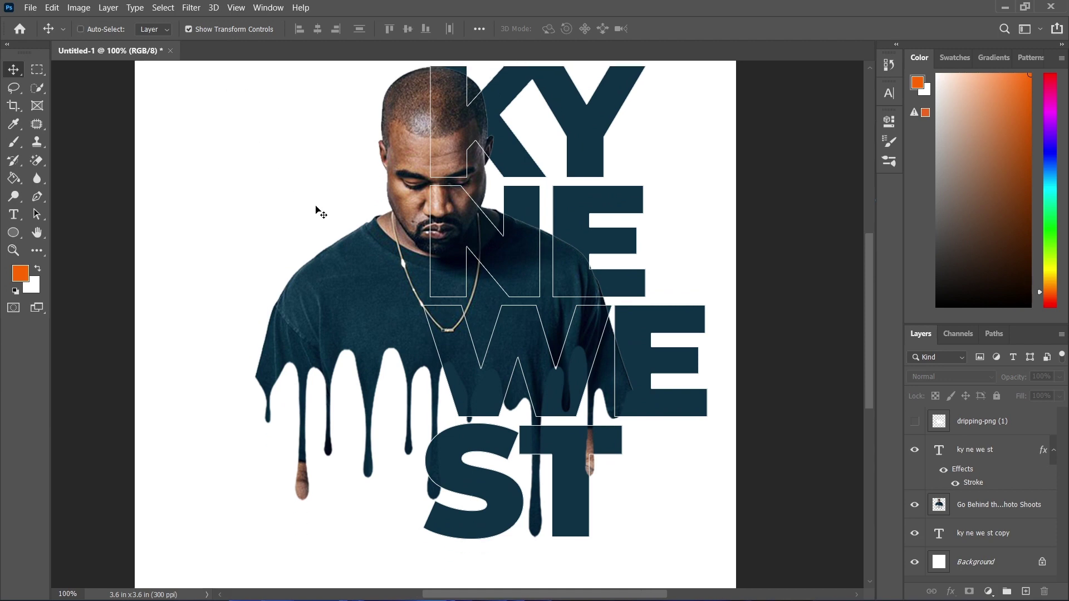
{"action": "scroll", "coordinate": [321, 213], "scroll_direction": "down", "scroll_amount": 1}
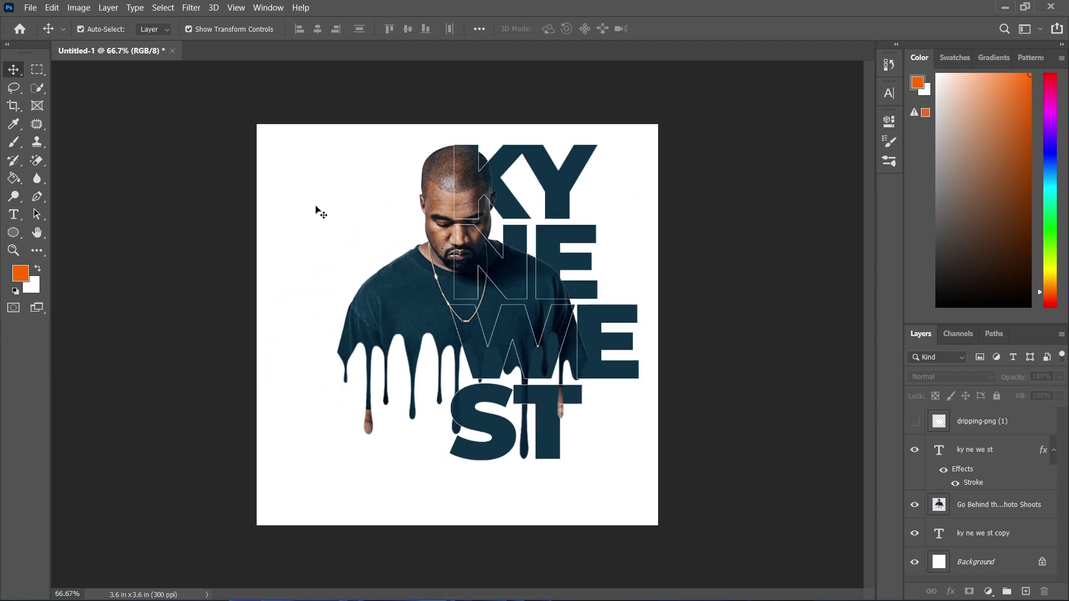